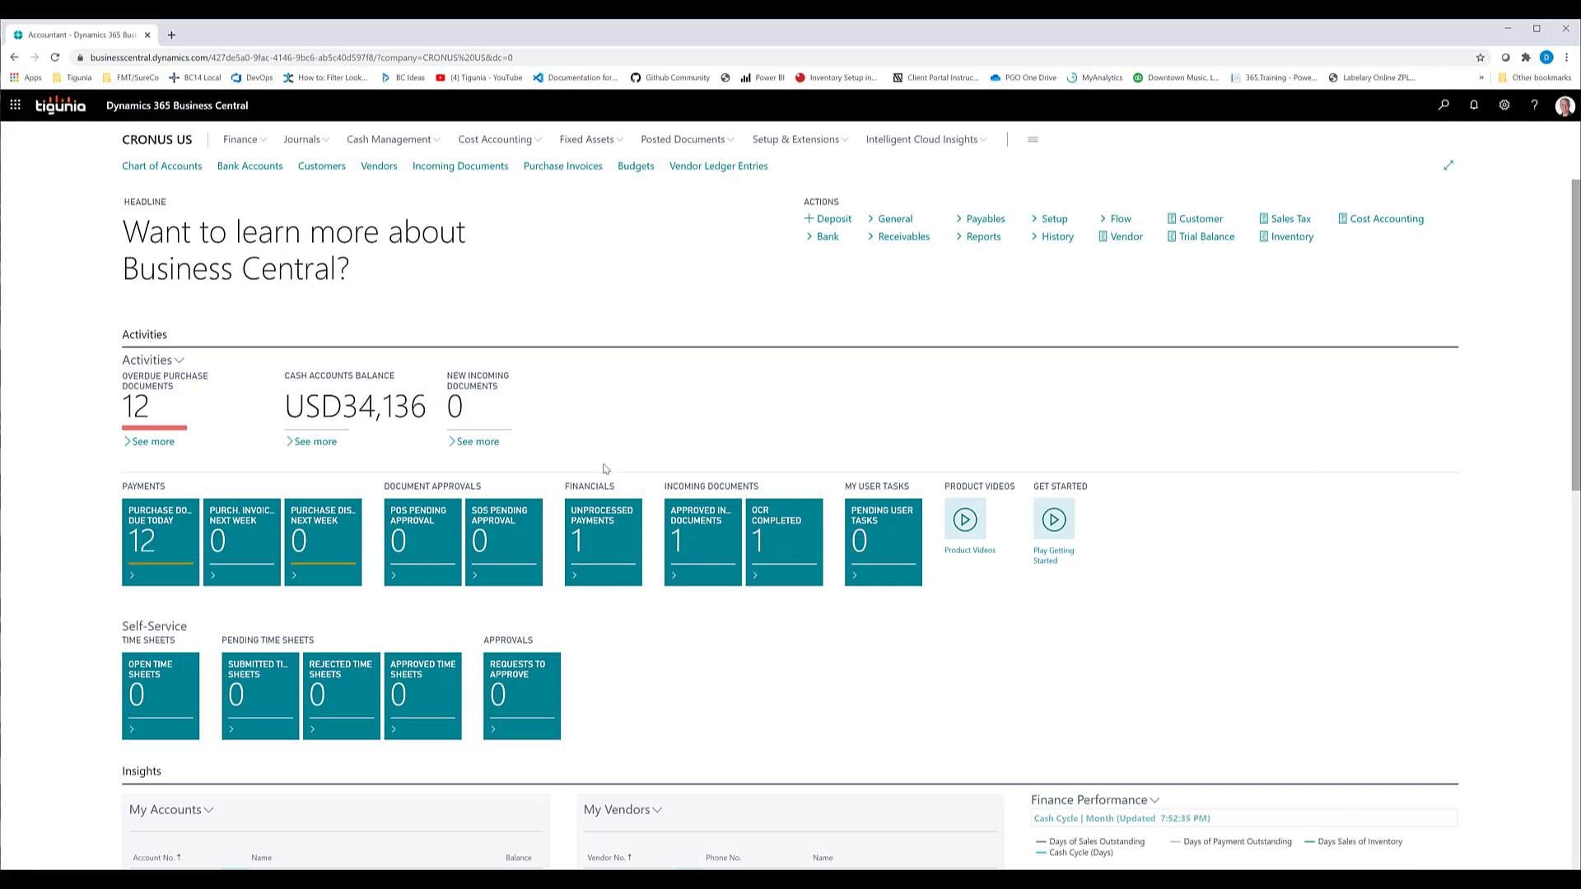
Step: Open the BANKCHECK batch of the payment journals
click(407, 140)
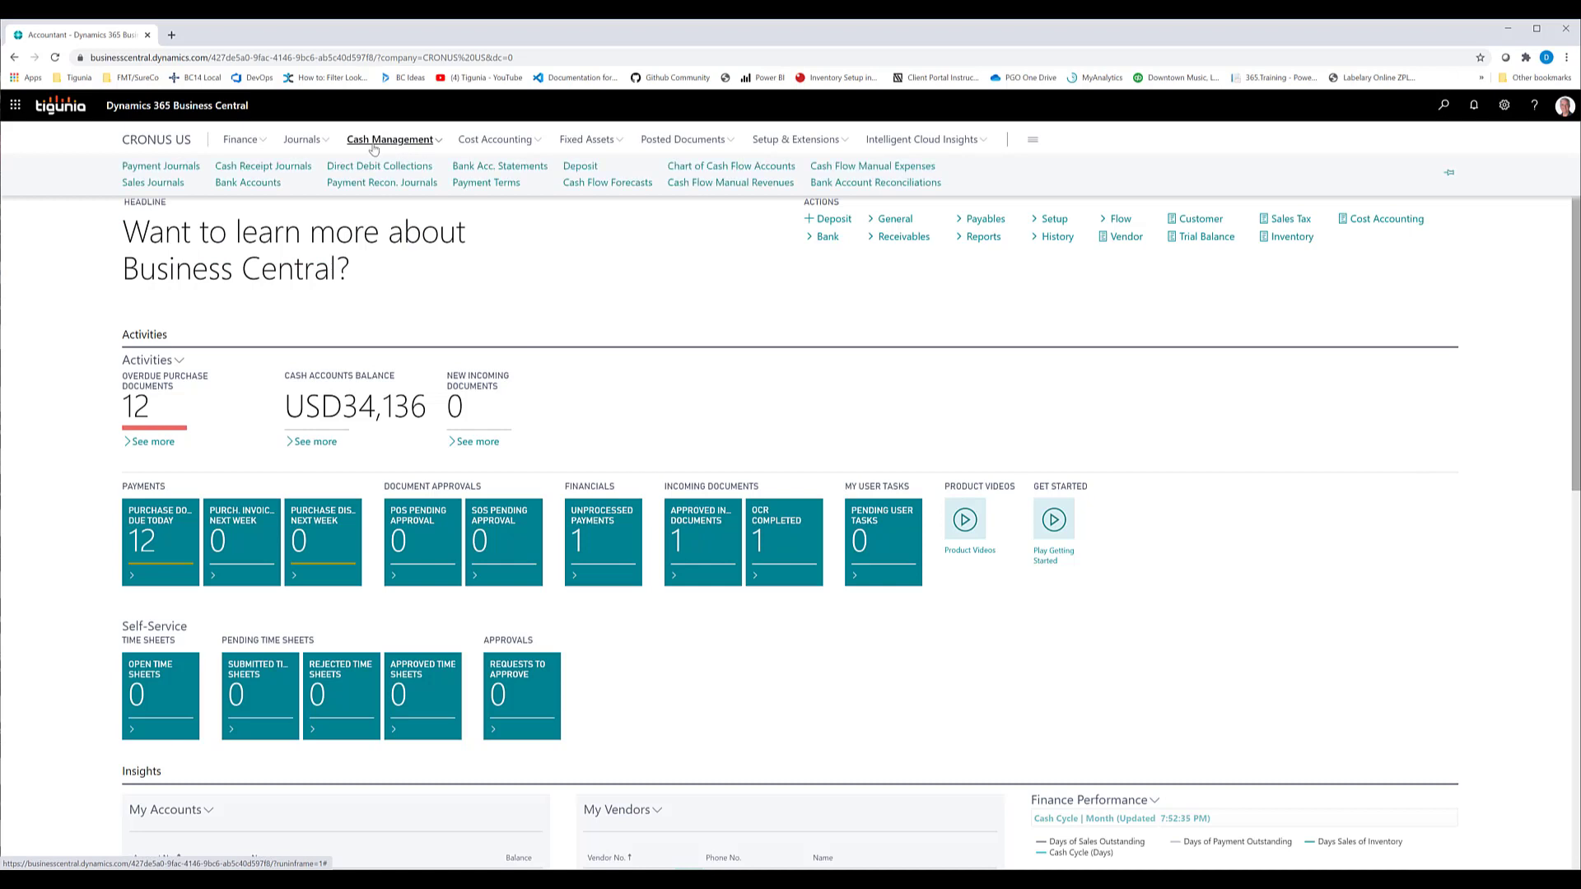
click(163, 167)
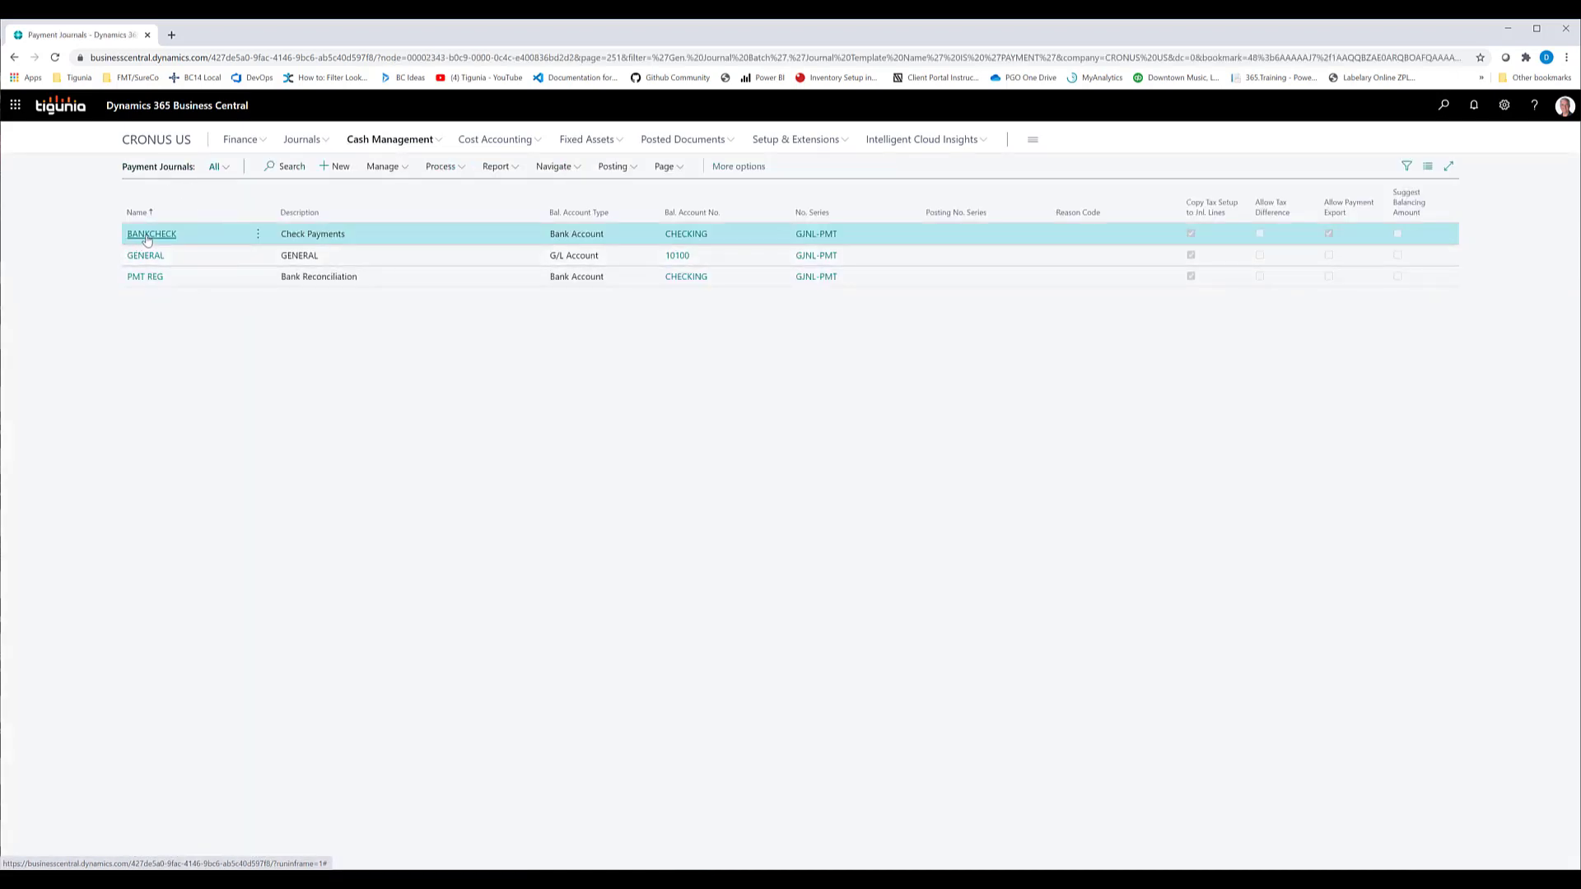
click(147, 237)
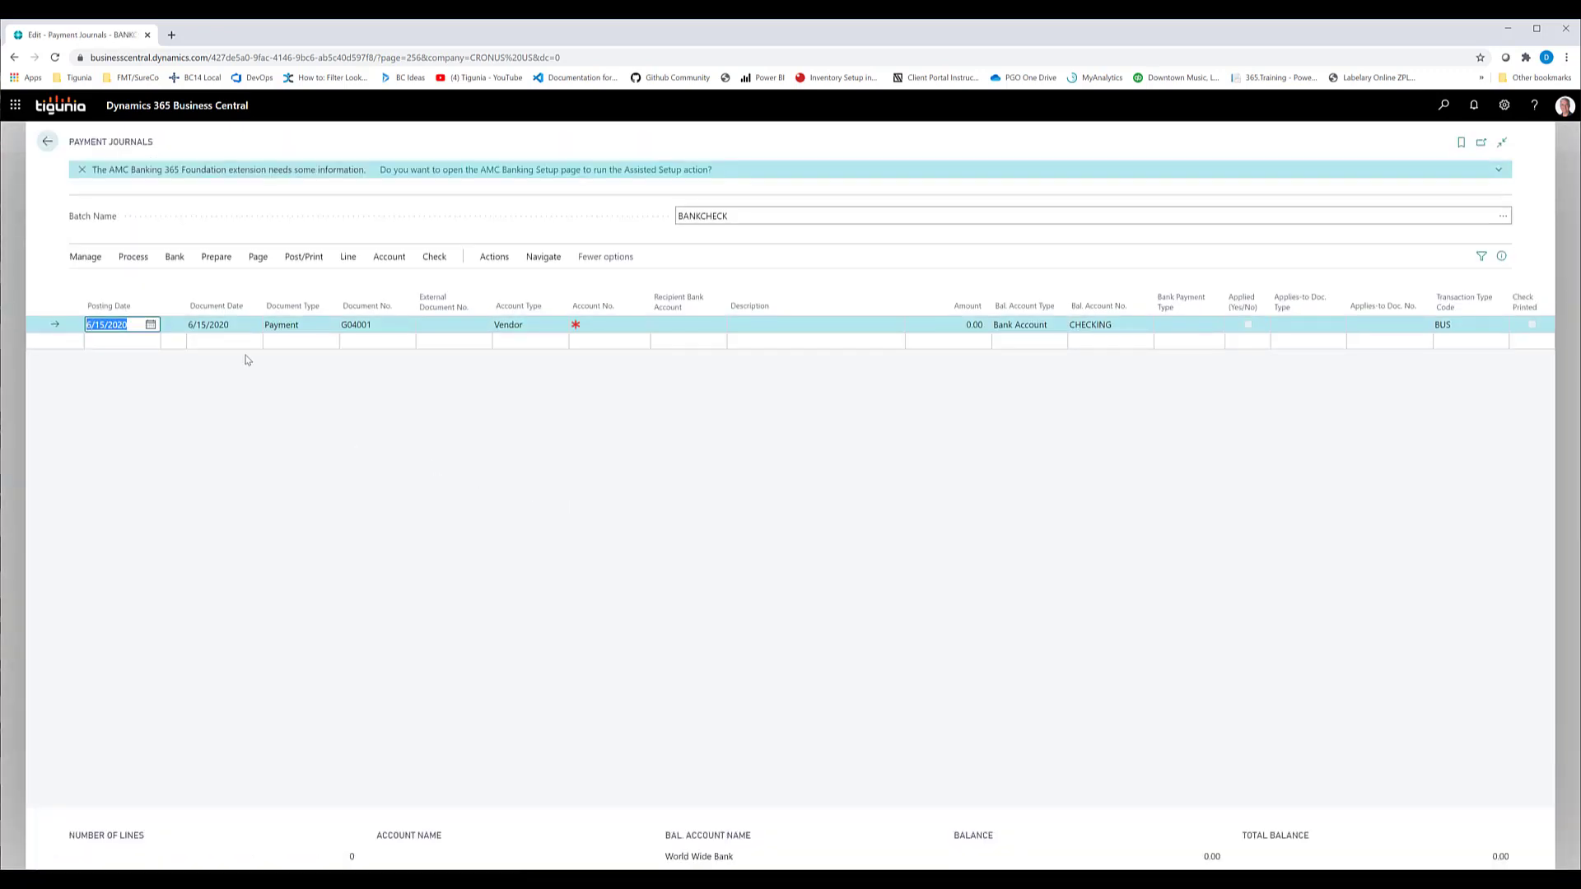
Step: Generate suggested vendor payment lines in the BANKCHECK journal, keeping the last used options and filters
click(216, 257)
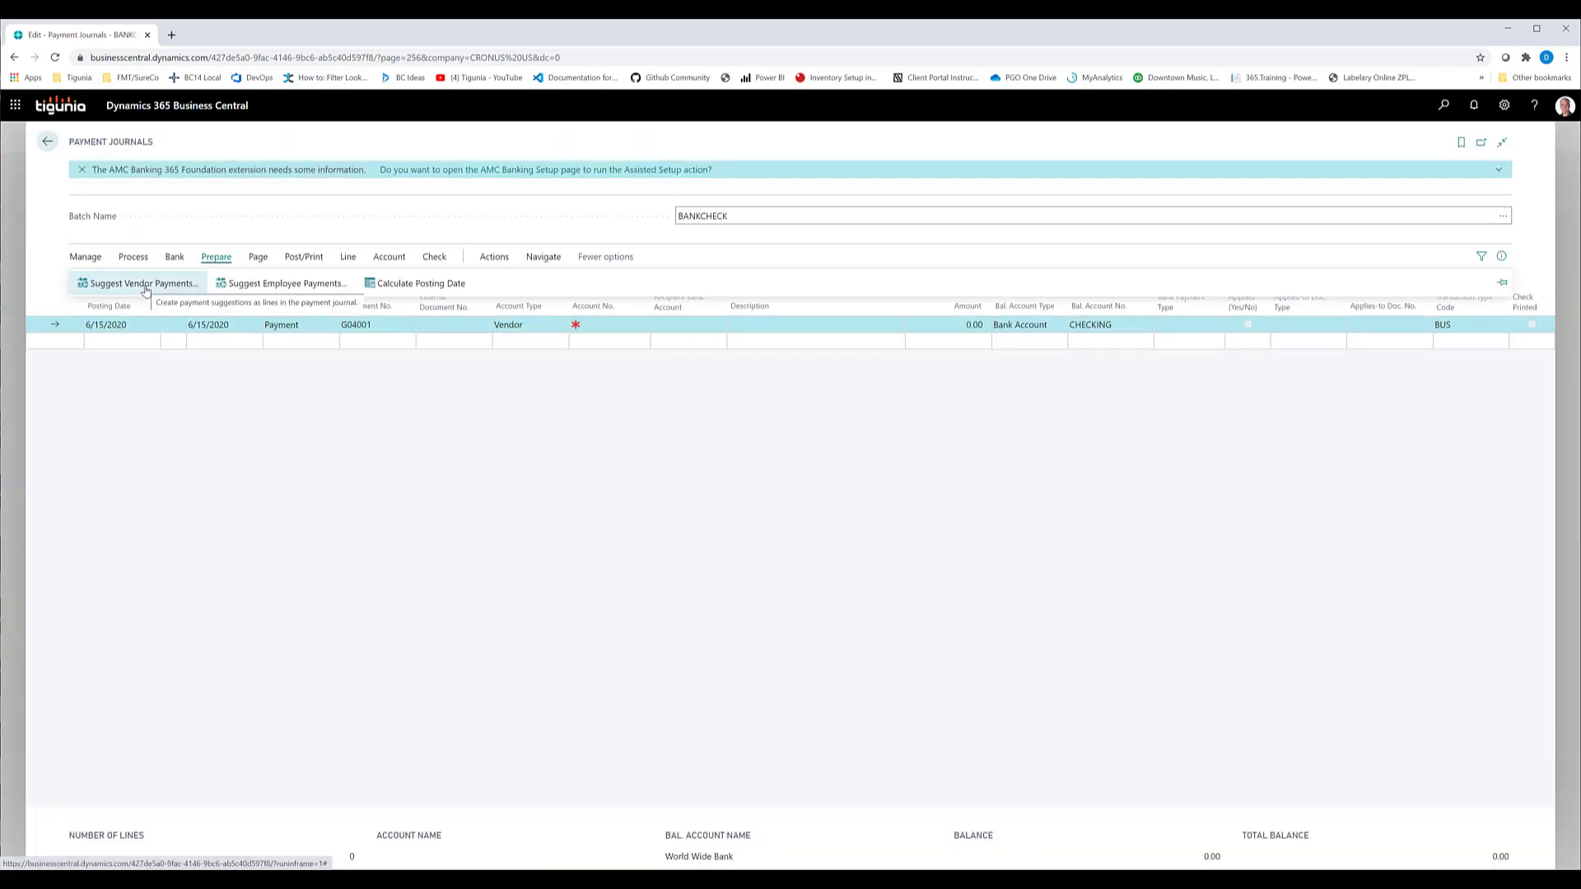
click(145, 285)
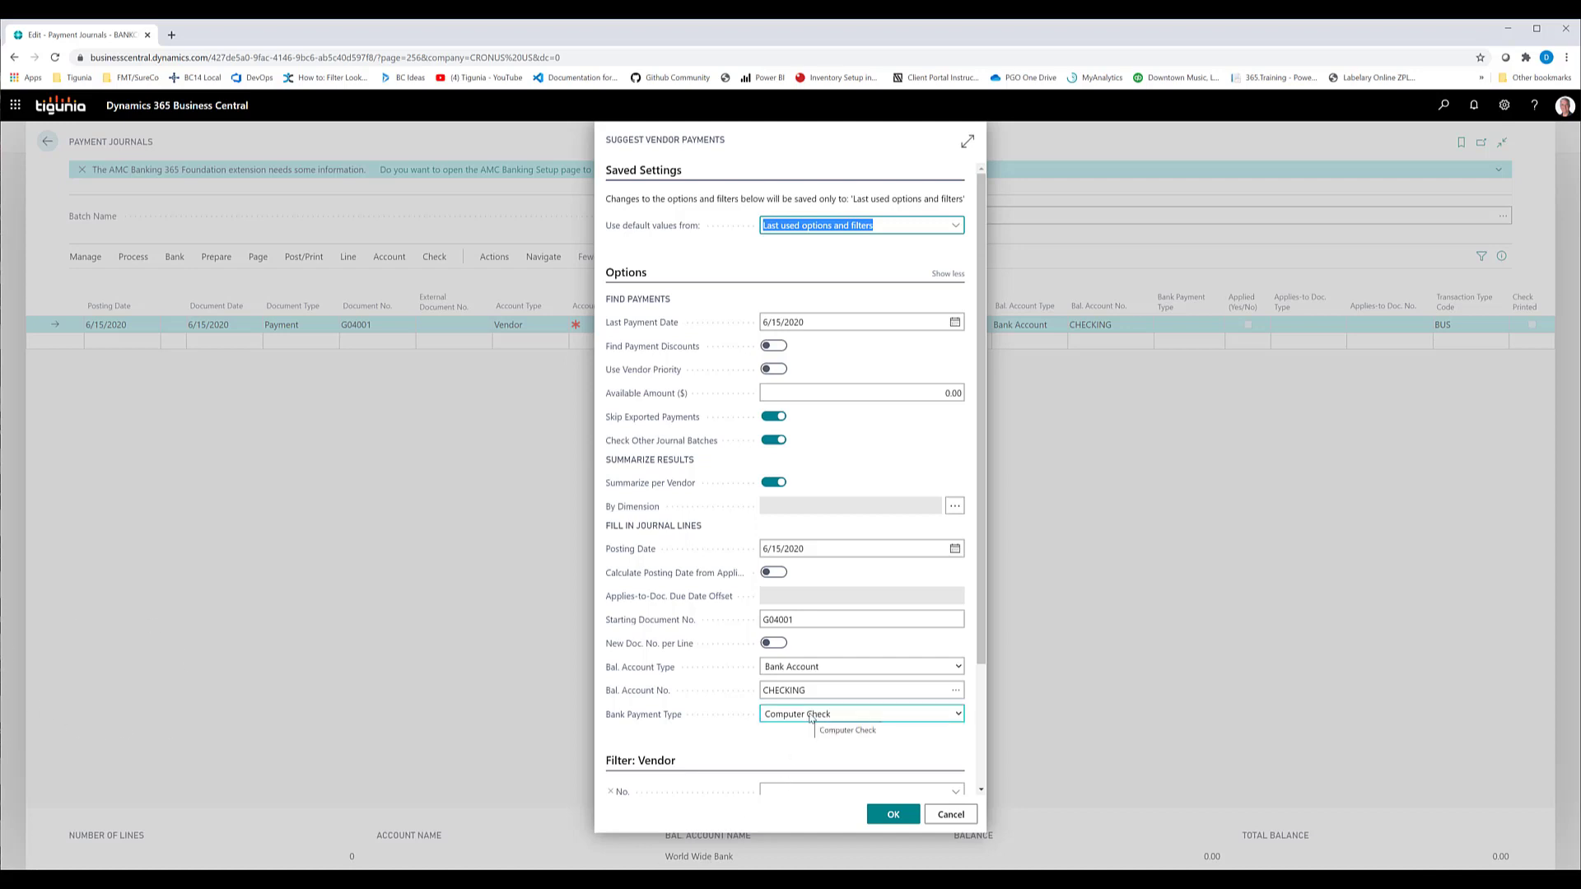
scroll(810, 721, down, 3)
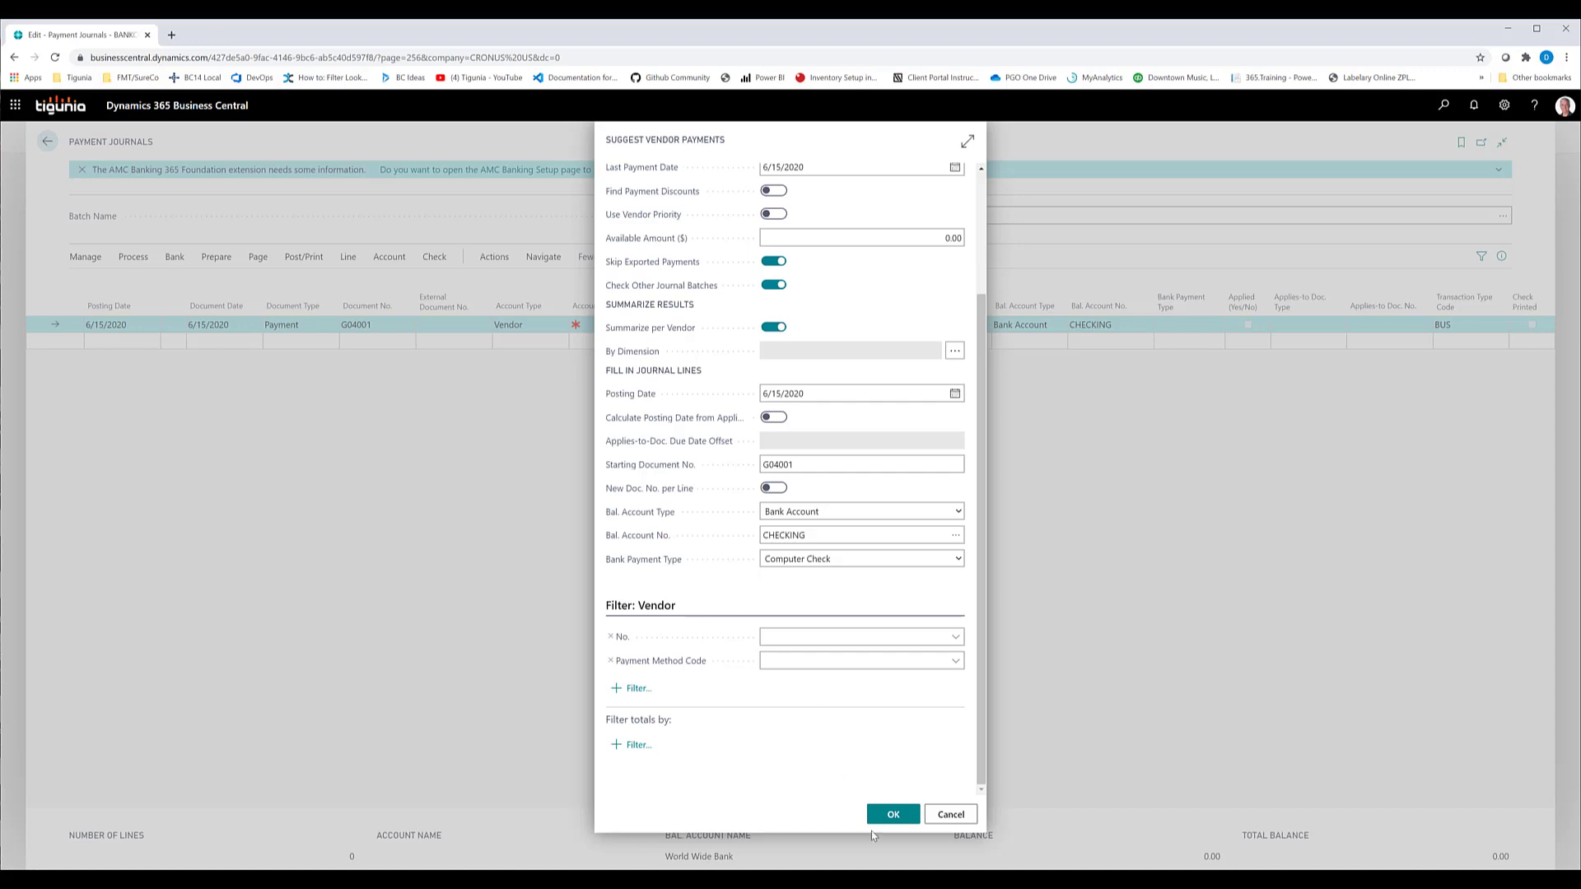
click(893, 815)
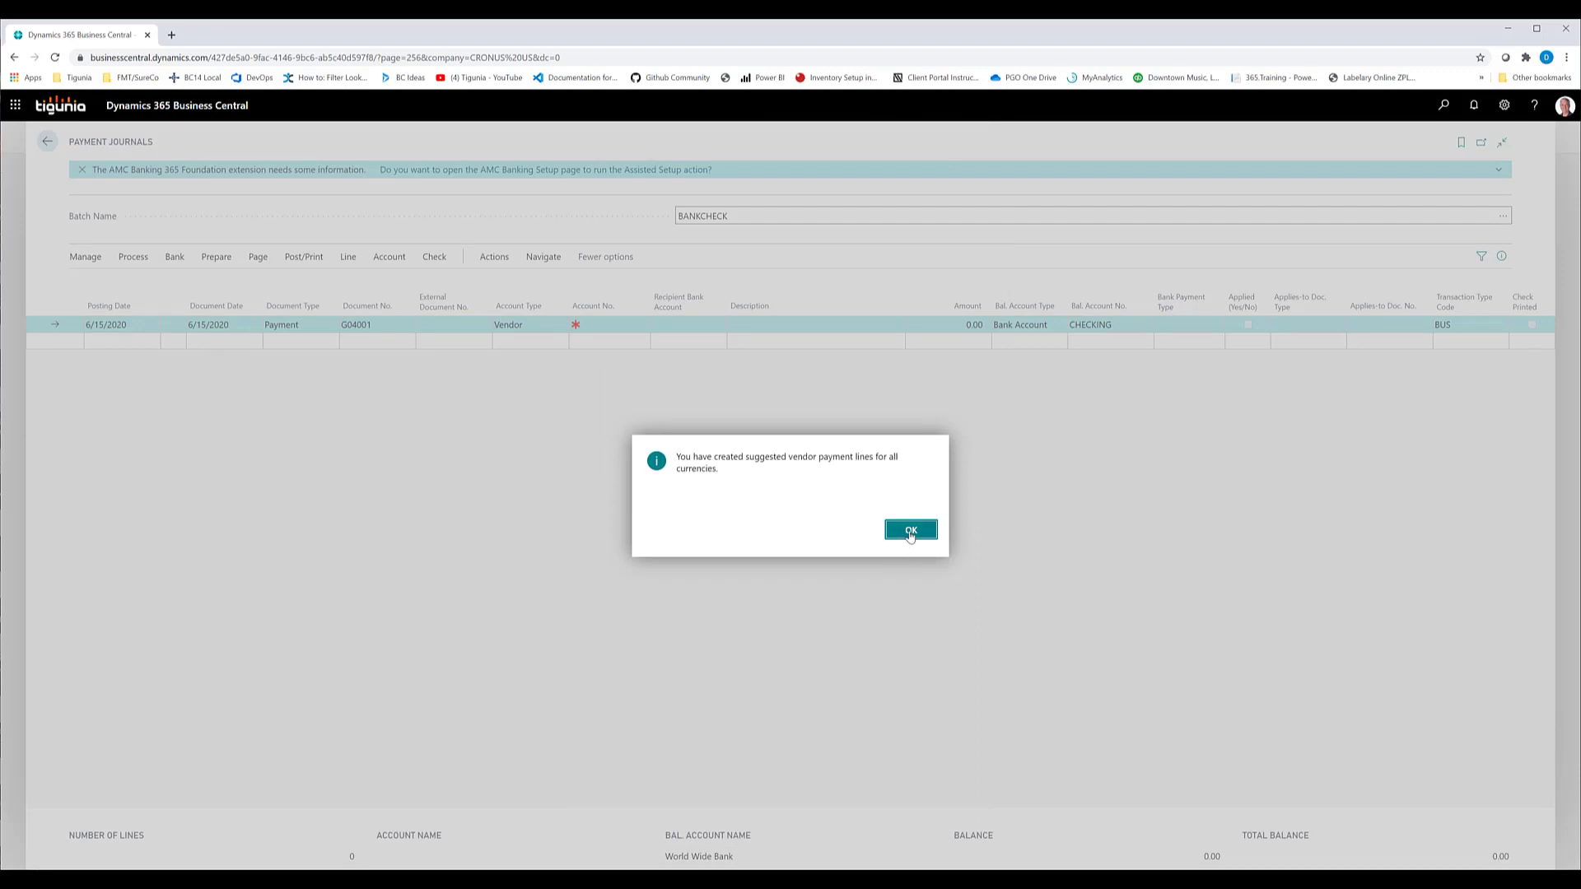
click(909, 531)
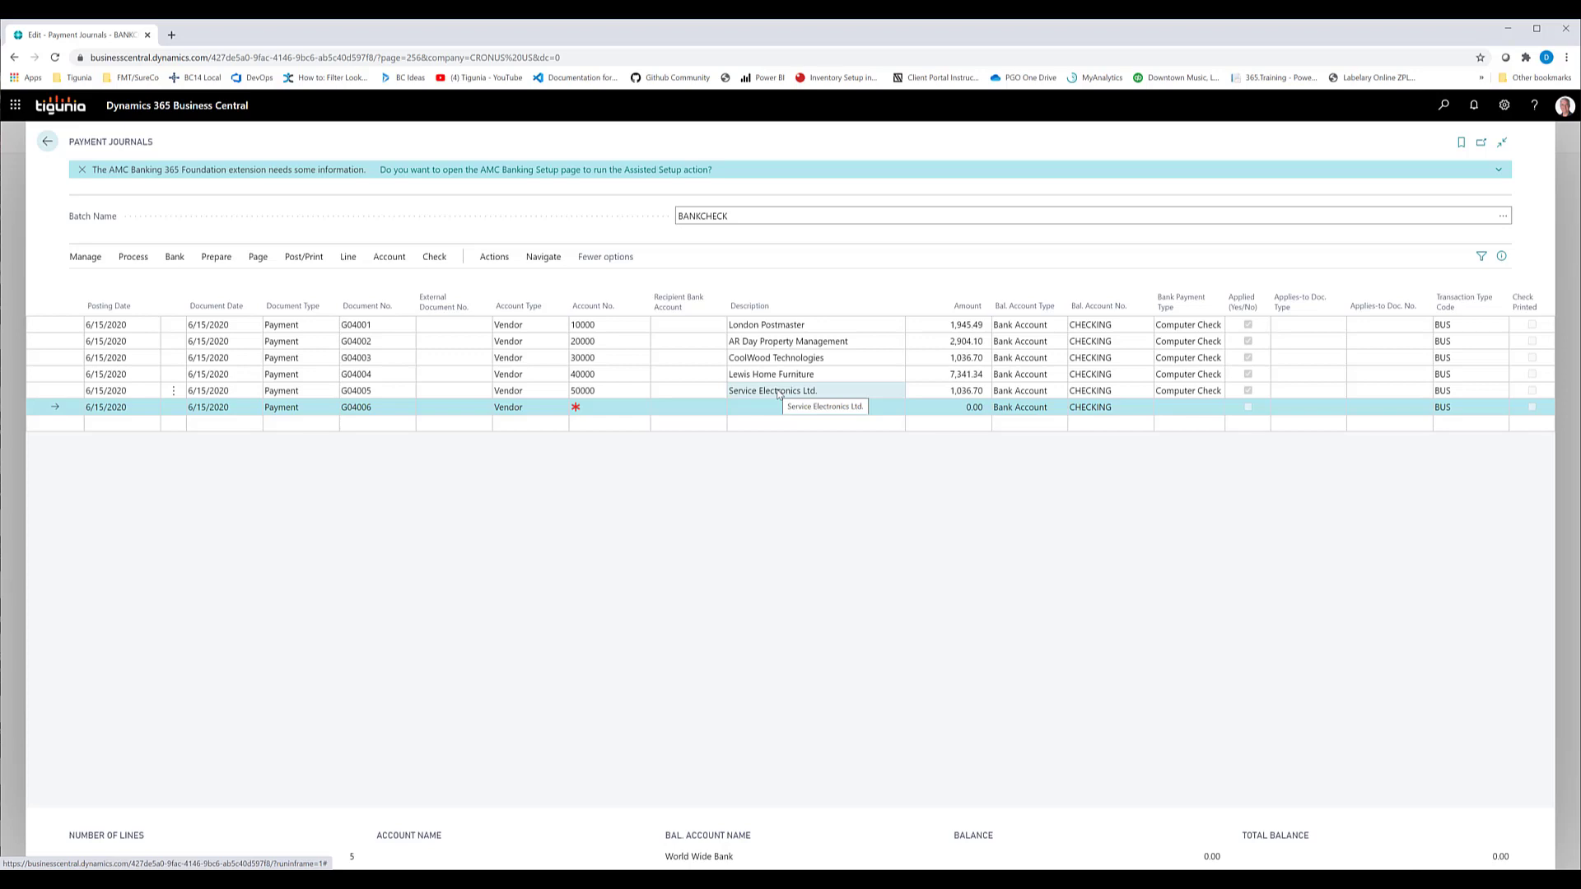
Step: Examine which vendor entries the London Postmaster payment line is applied to, and close them without changes
click(849, 327)
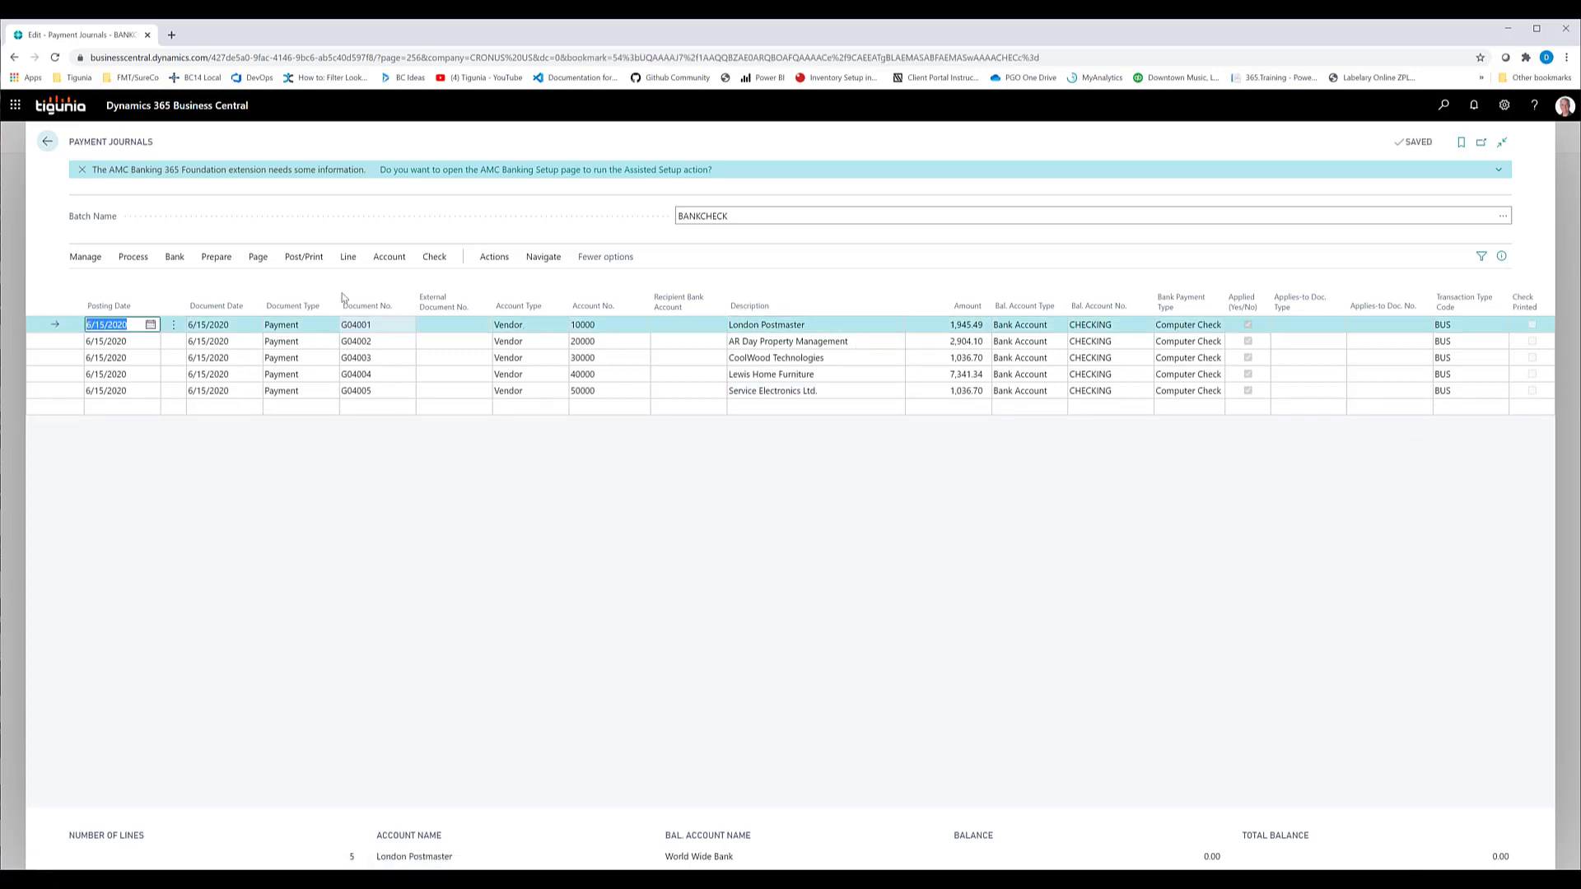
click(131, 257)
click(107, 290)
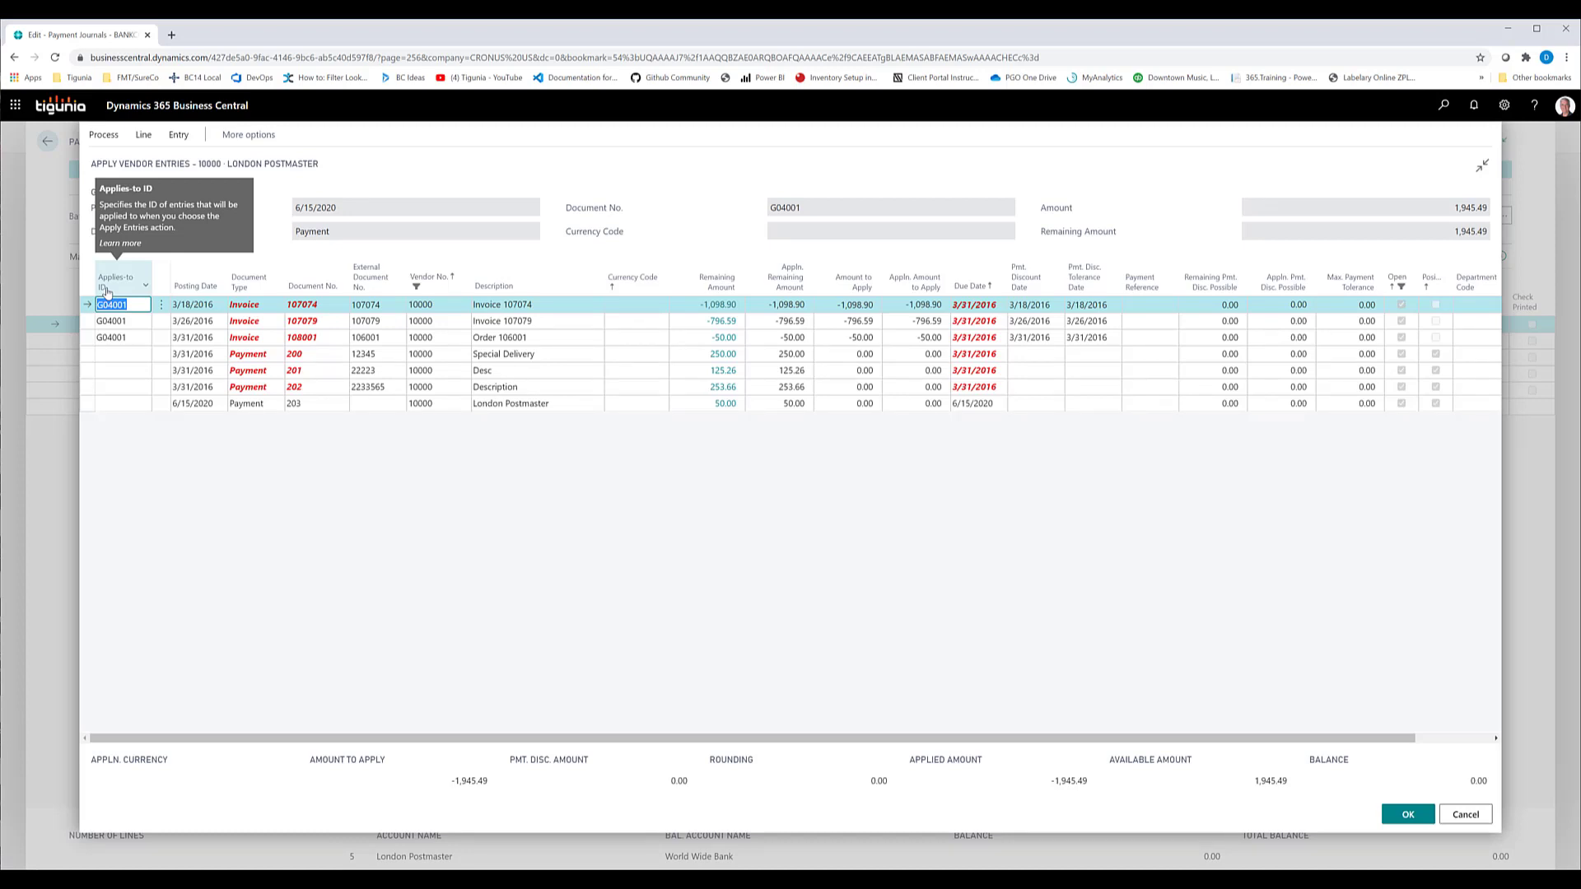
click(1458, 818)
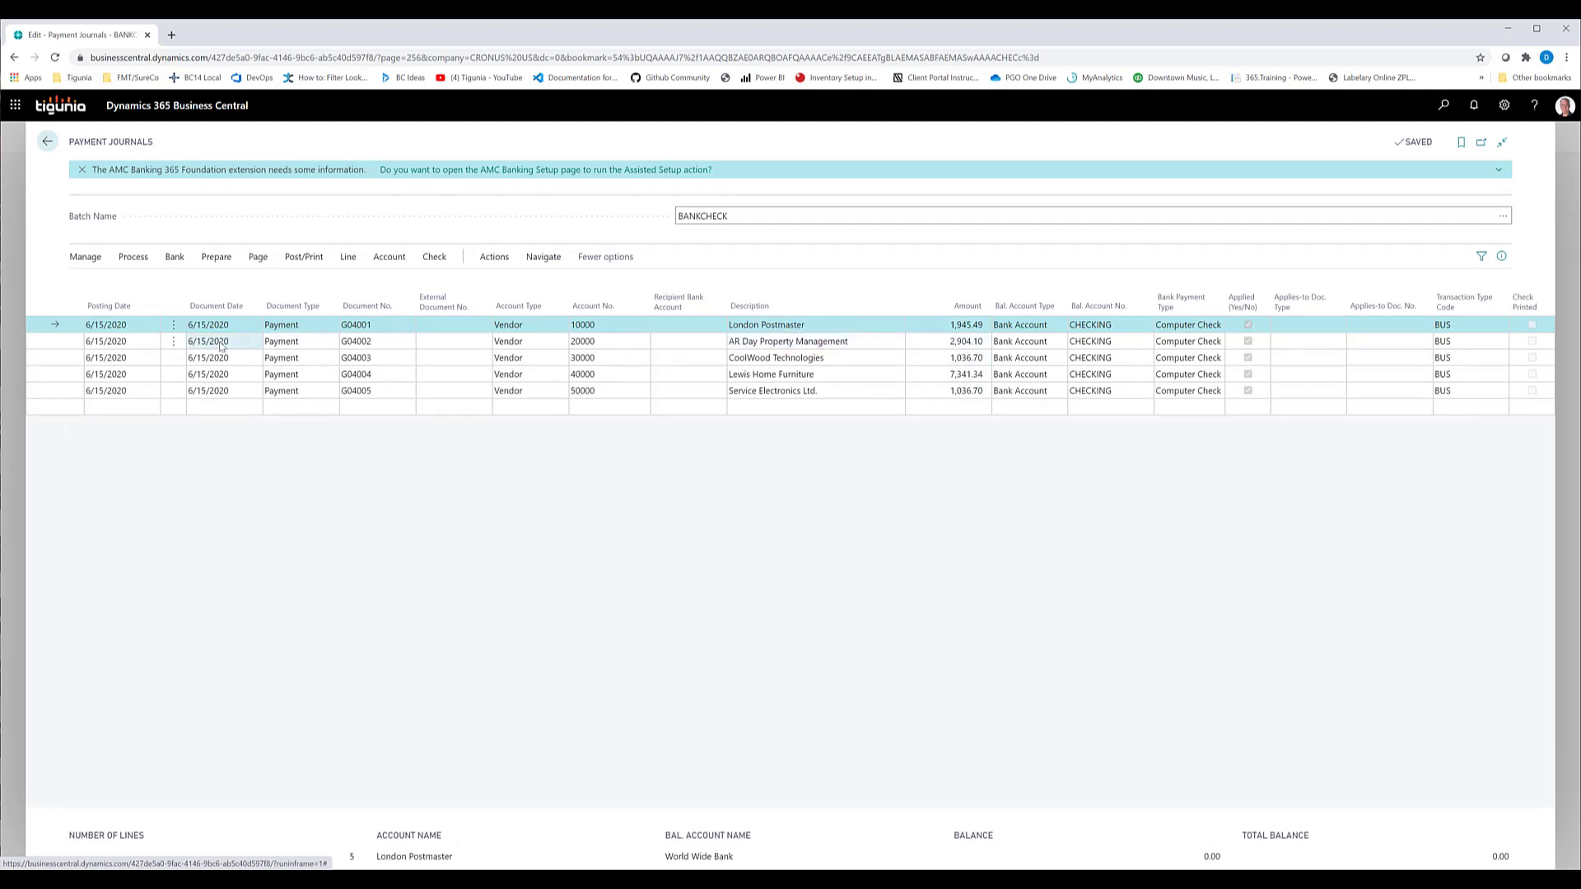
Step: Delete all suggested vendor payment lines from the BANKCHECK journal
click(173, 324)
click(128, 453)
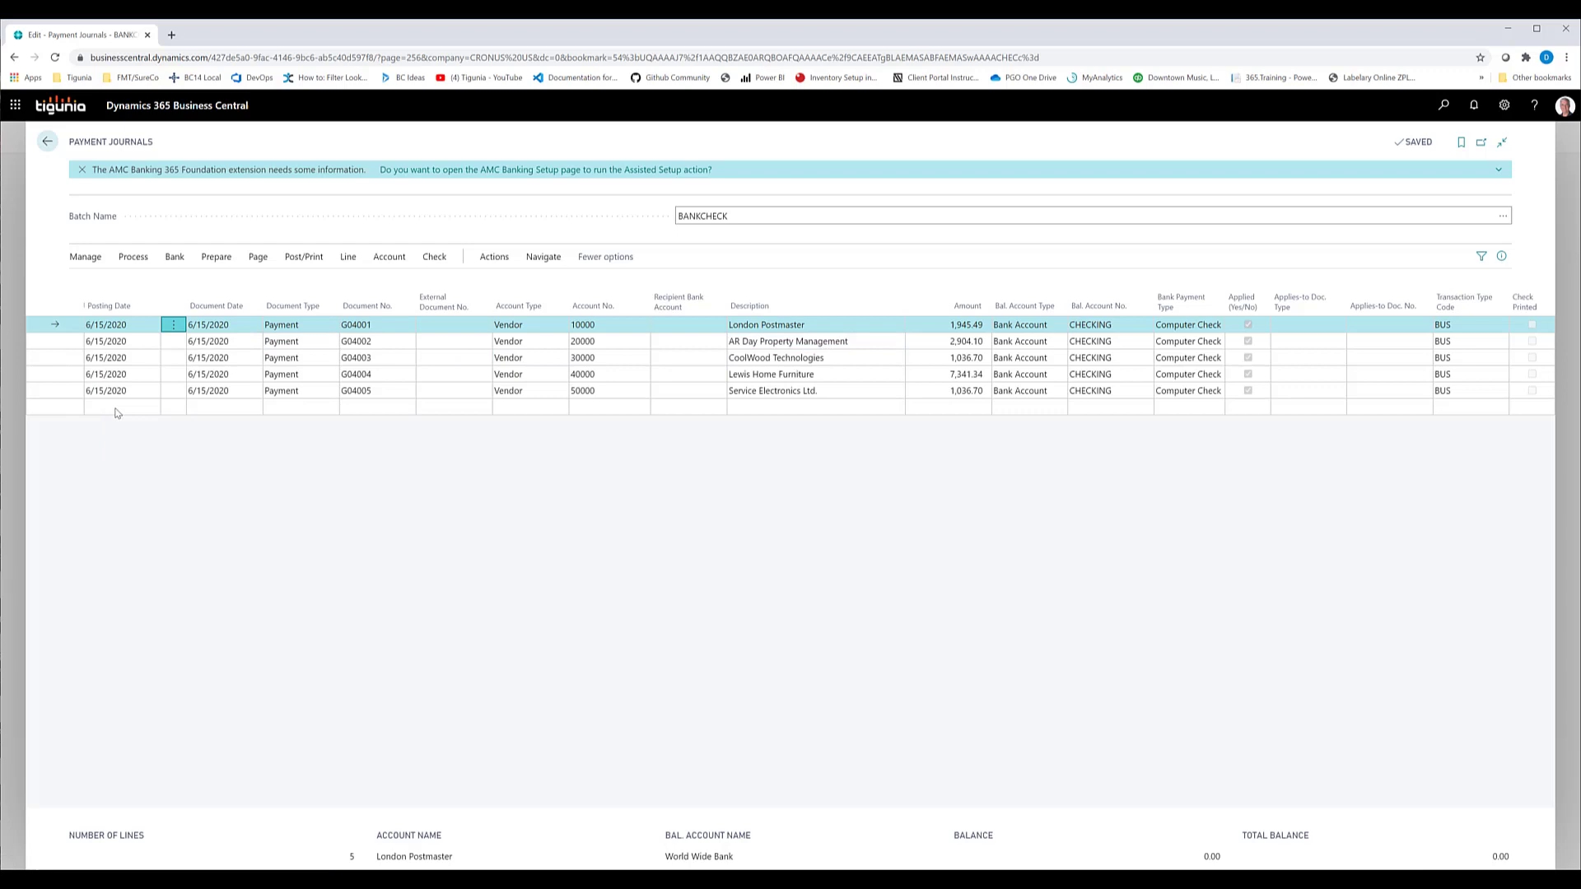
click(98, 305)
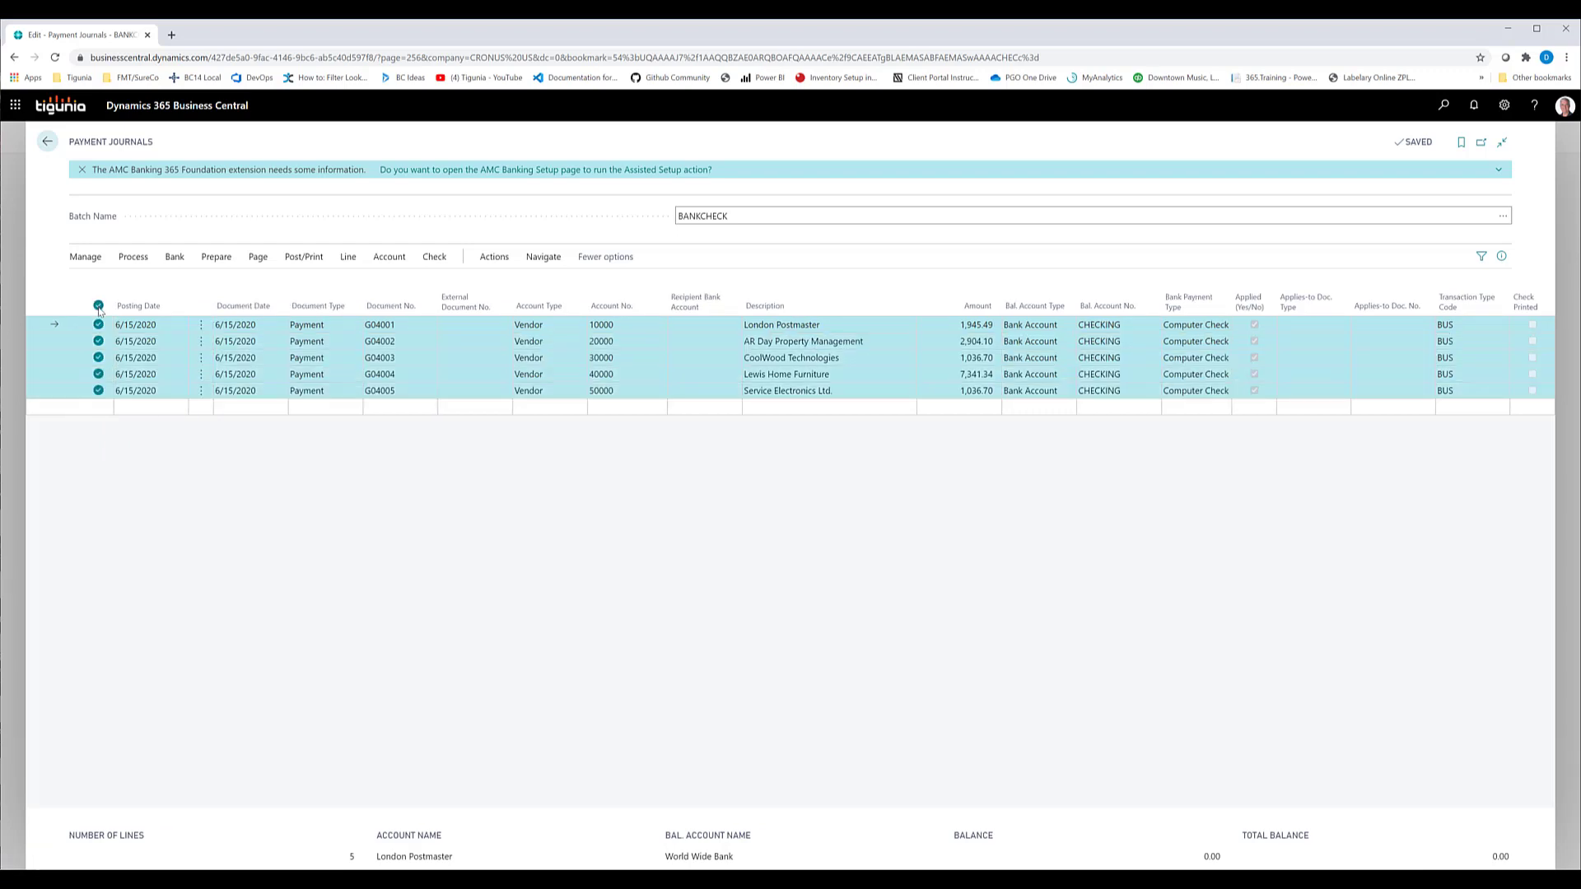
click(86, 257)
click(95, 290)
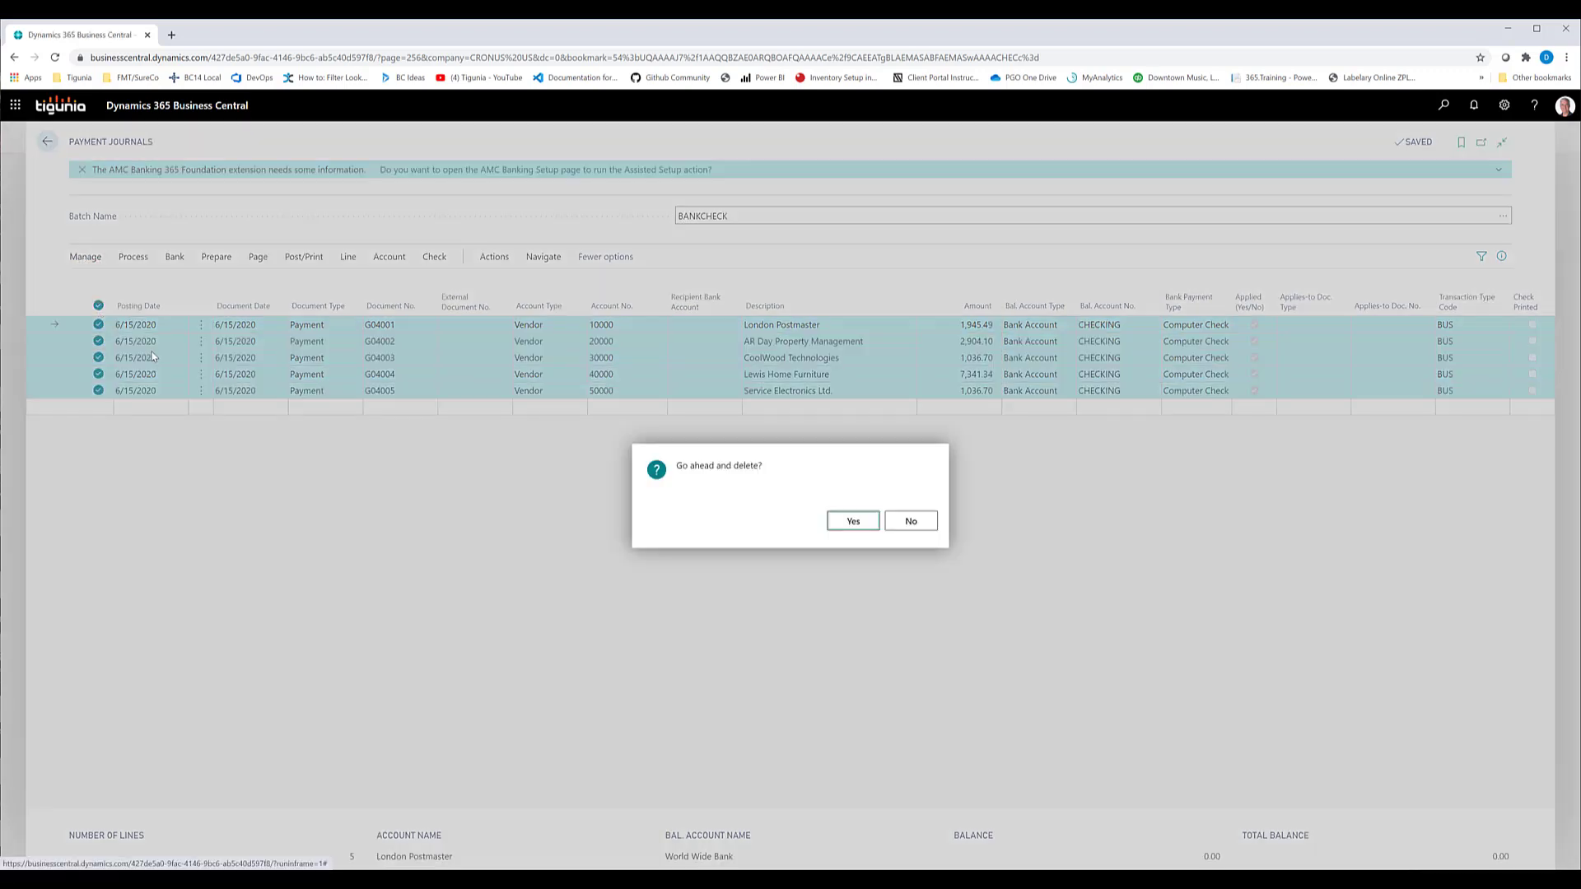
click(853, 521)
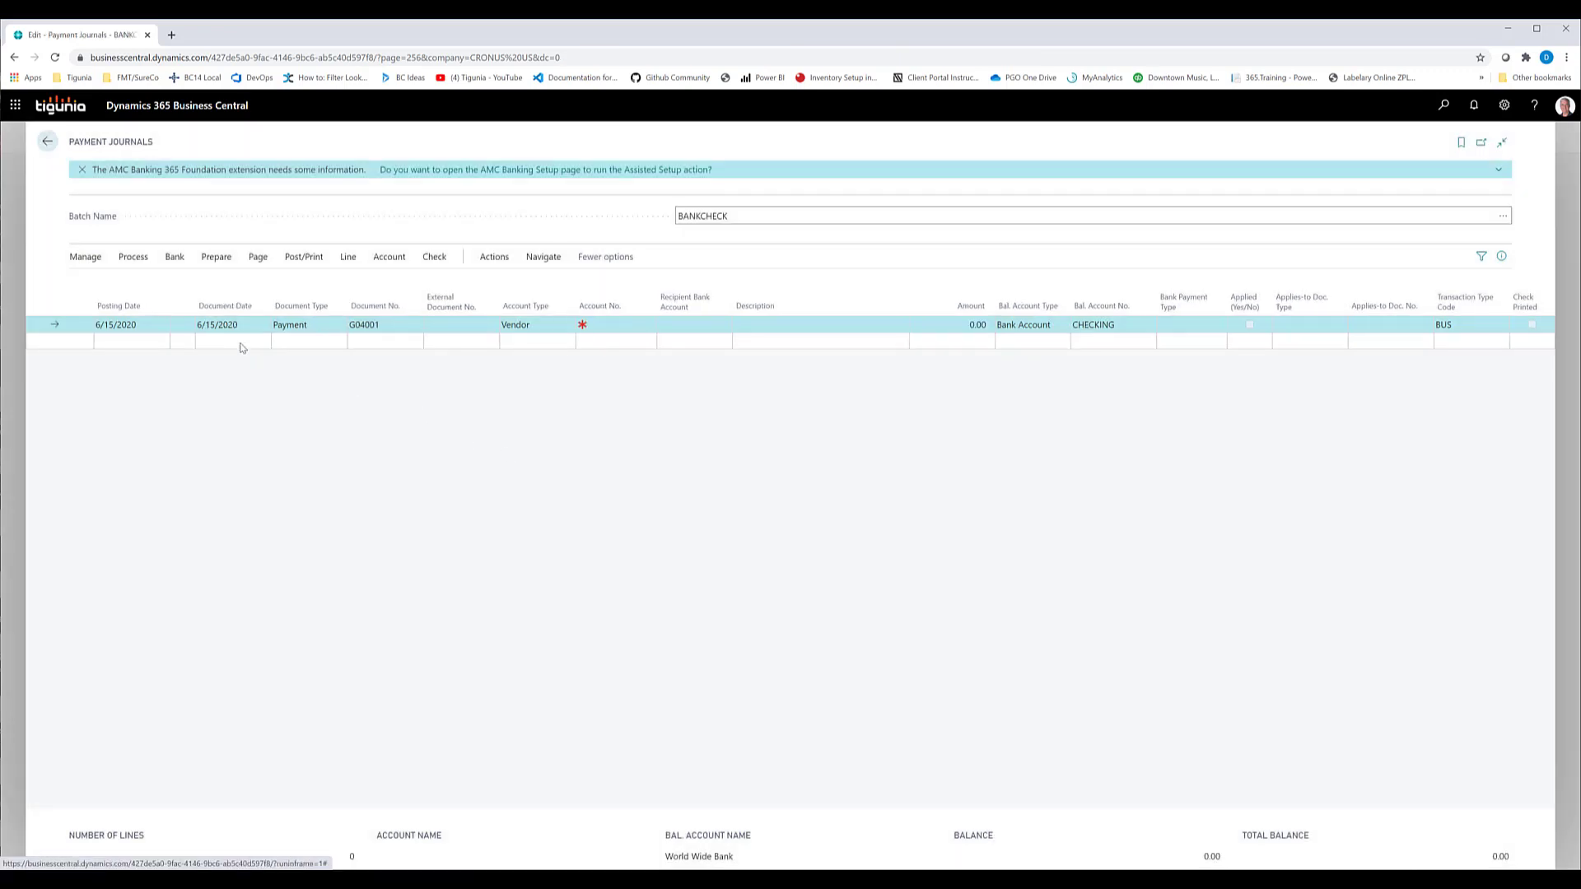
Step: Fill in a payment line for vendor London Postmaster, with Computer Check as the bank payment type
click(123, 324)
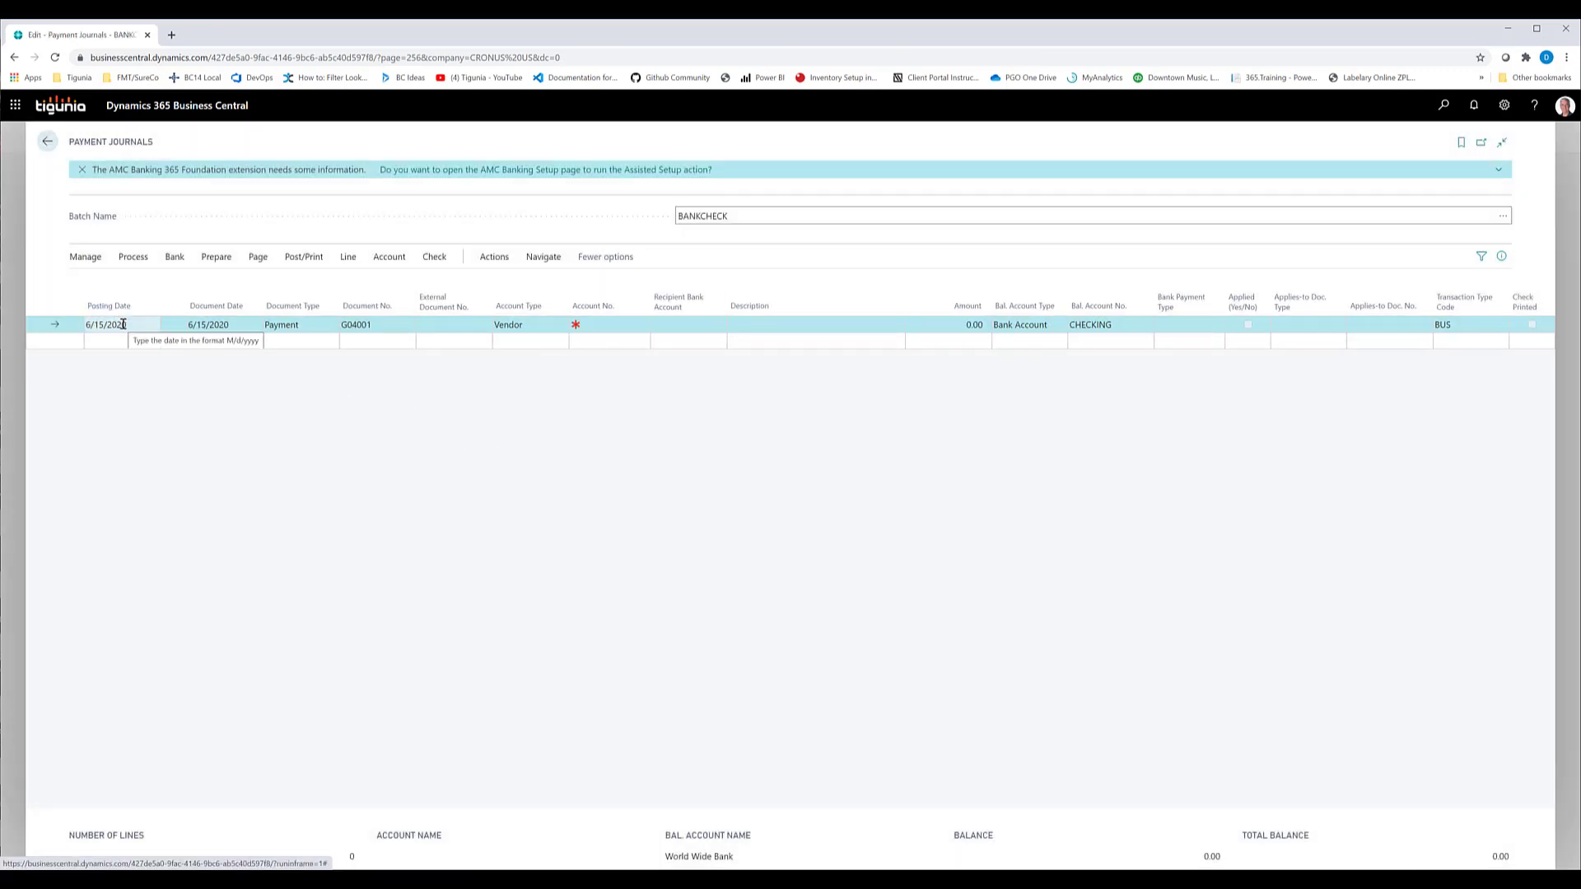
click(592, 324)
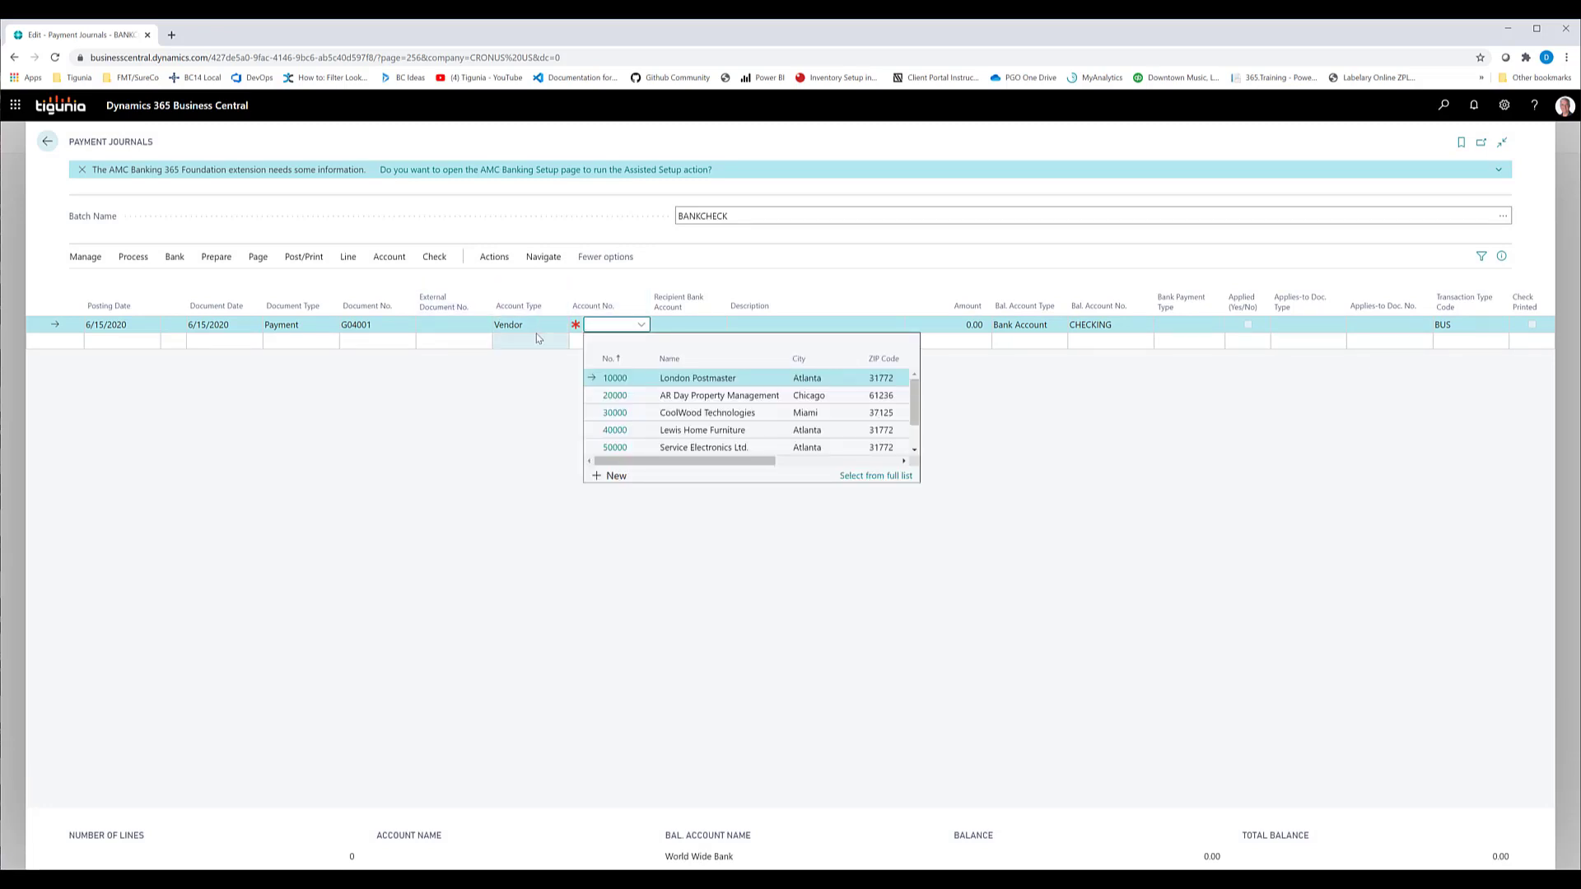
text(10000)
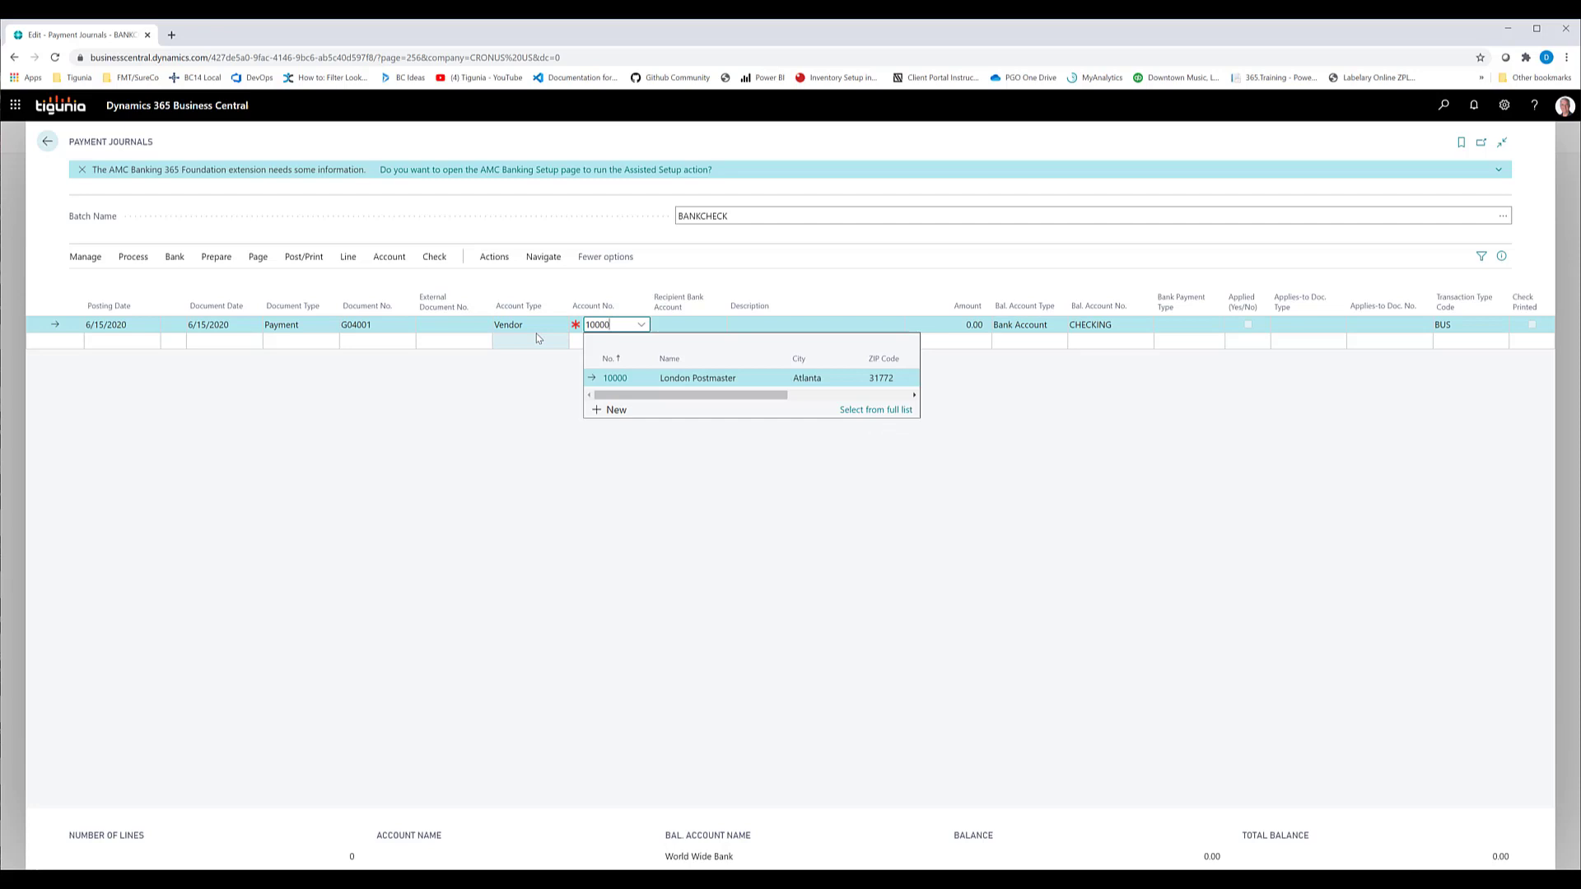
key(Tab)
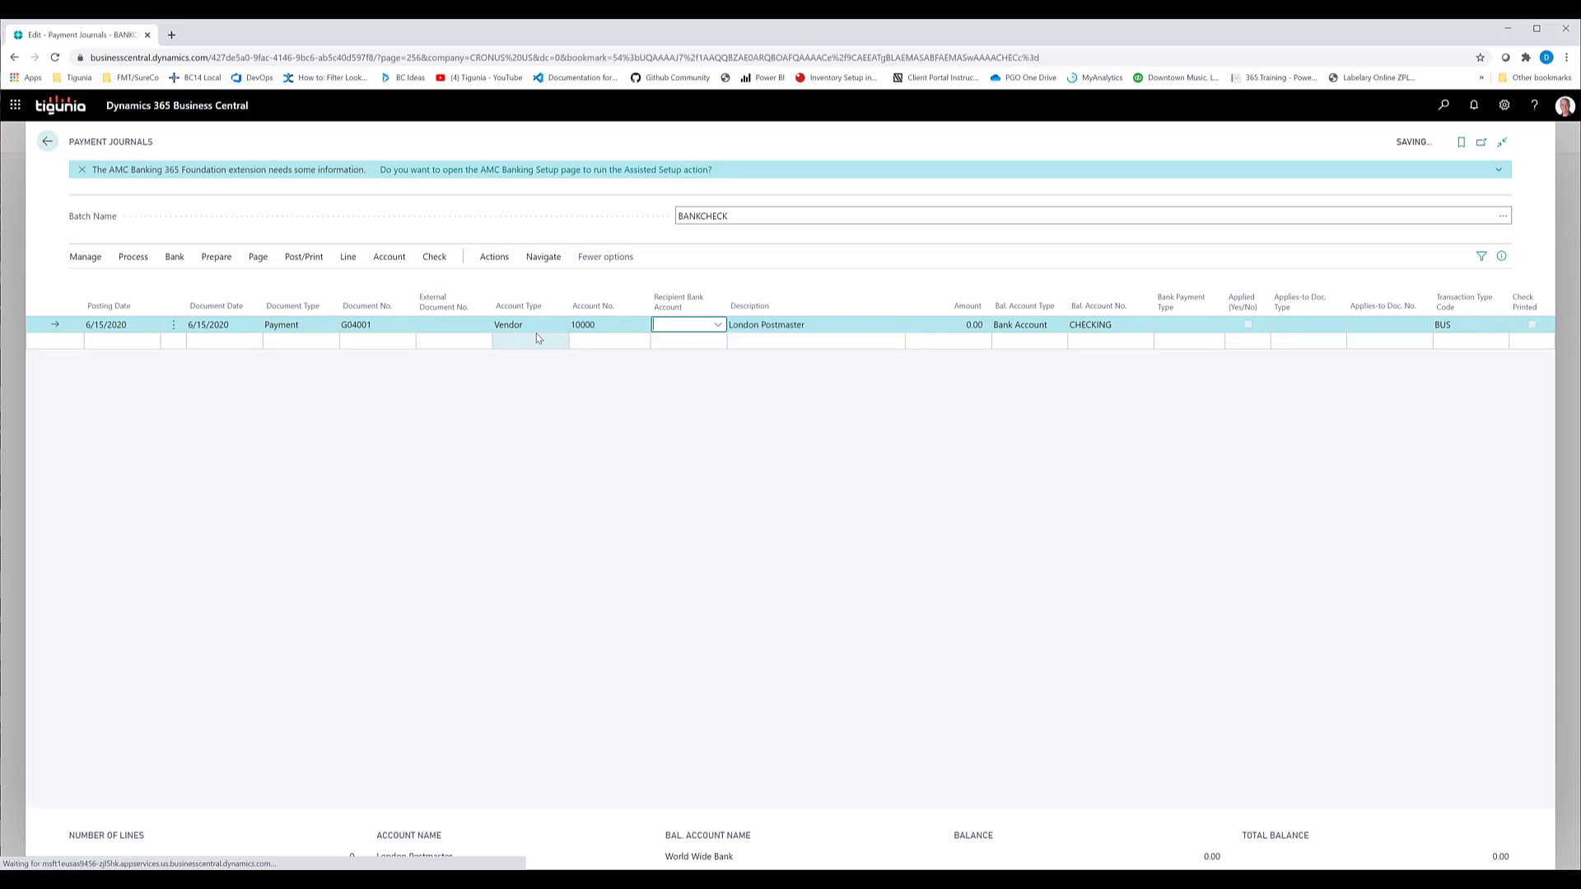
key(Tab)
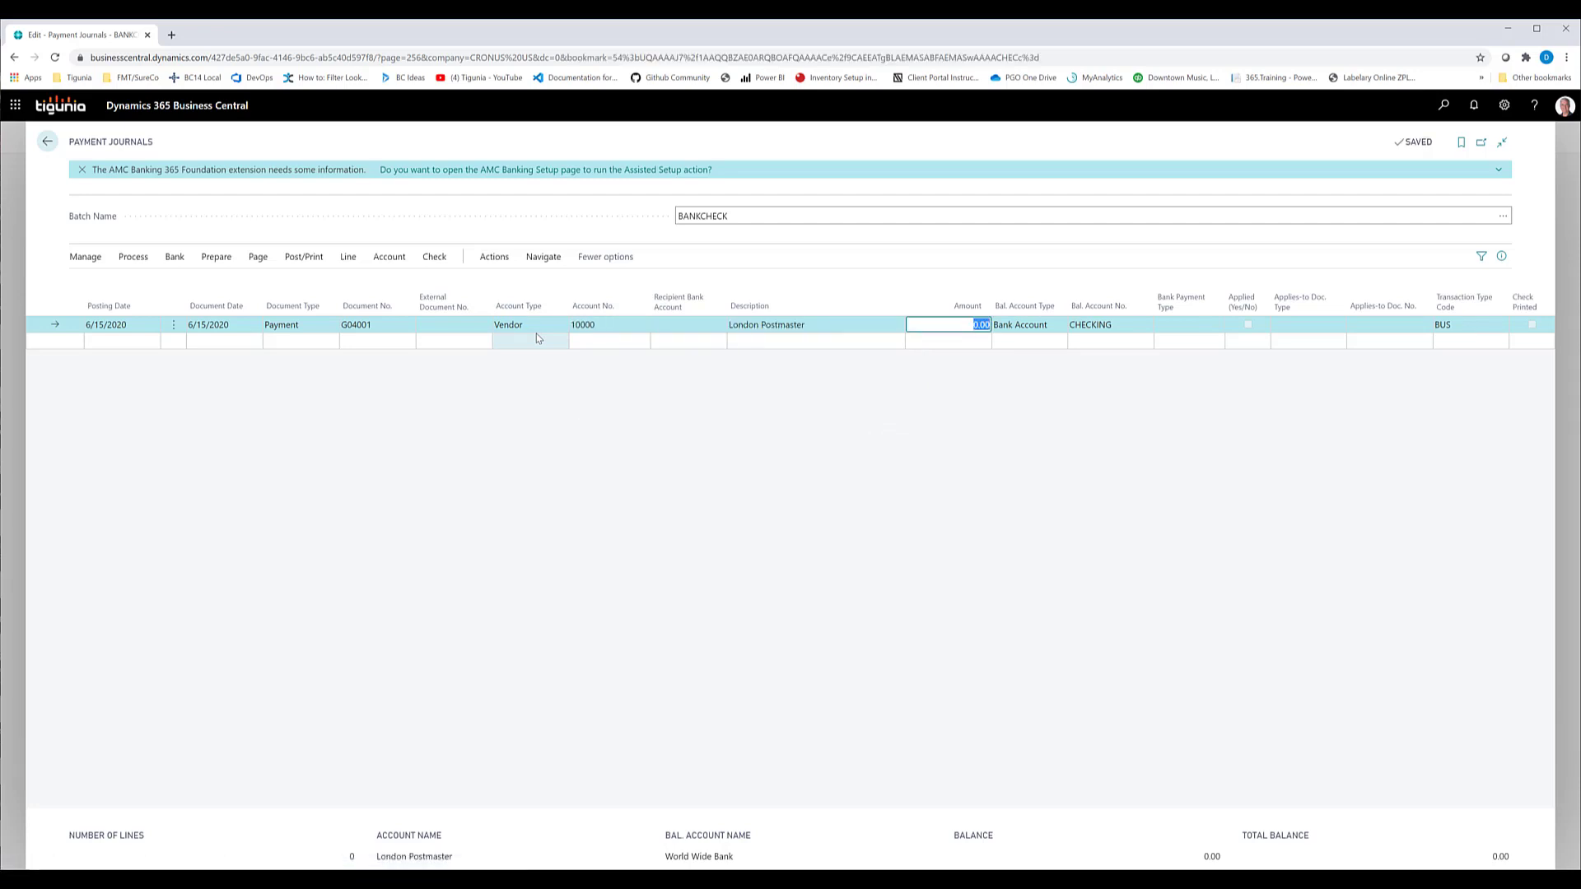
key(Tab)
key(Tab)
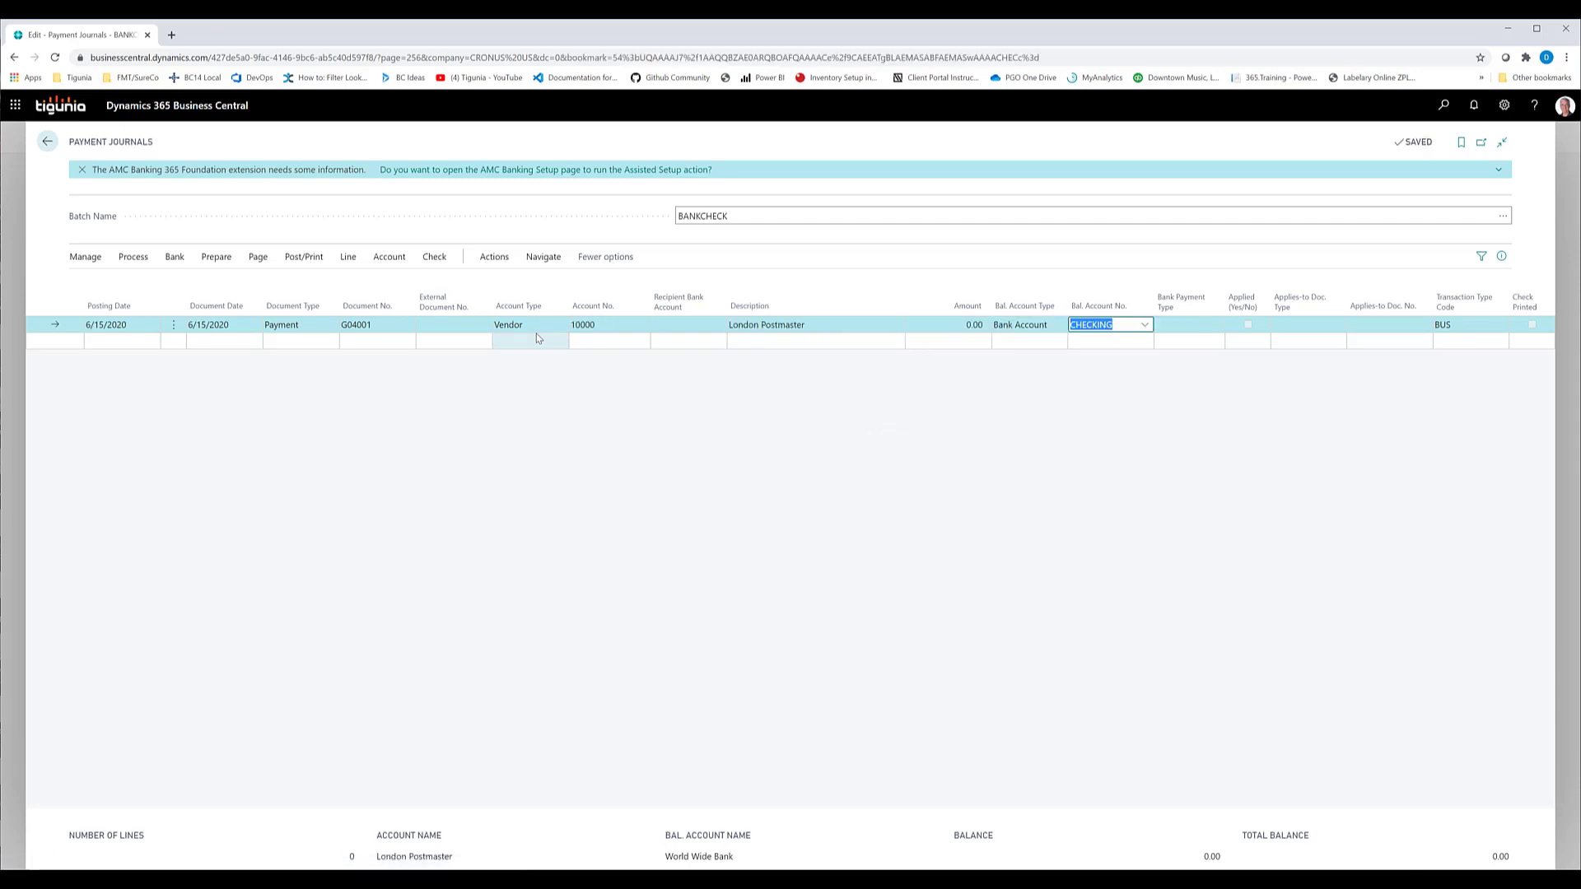
key(Tab)
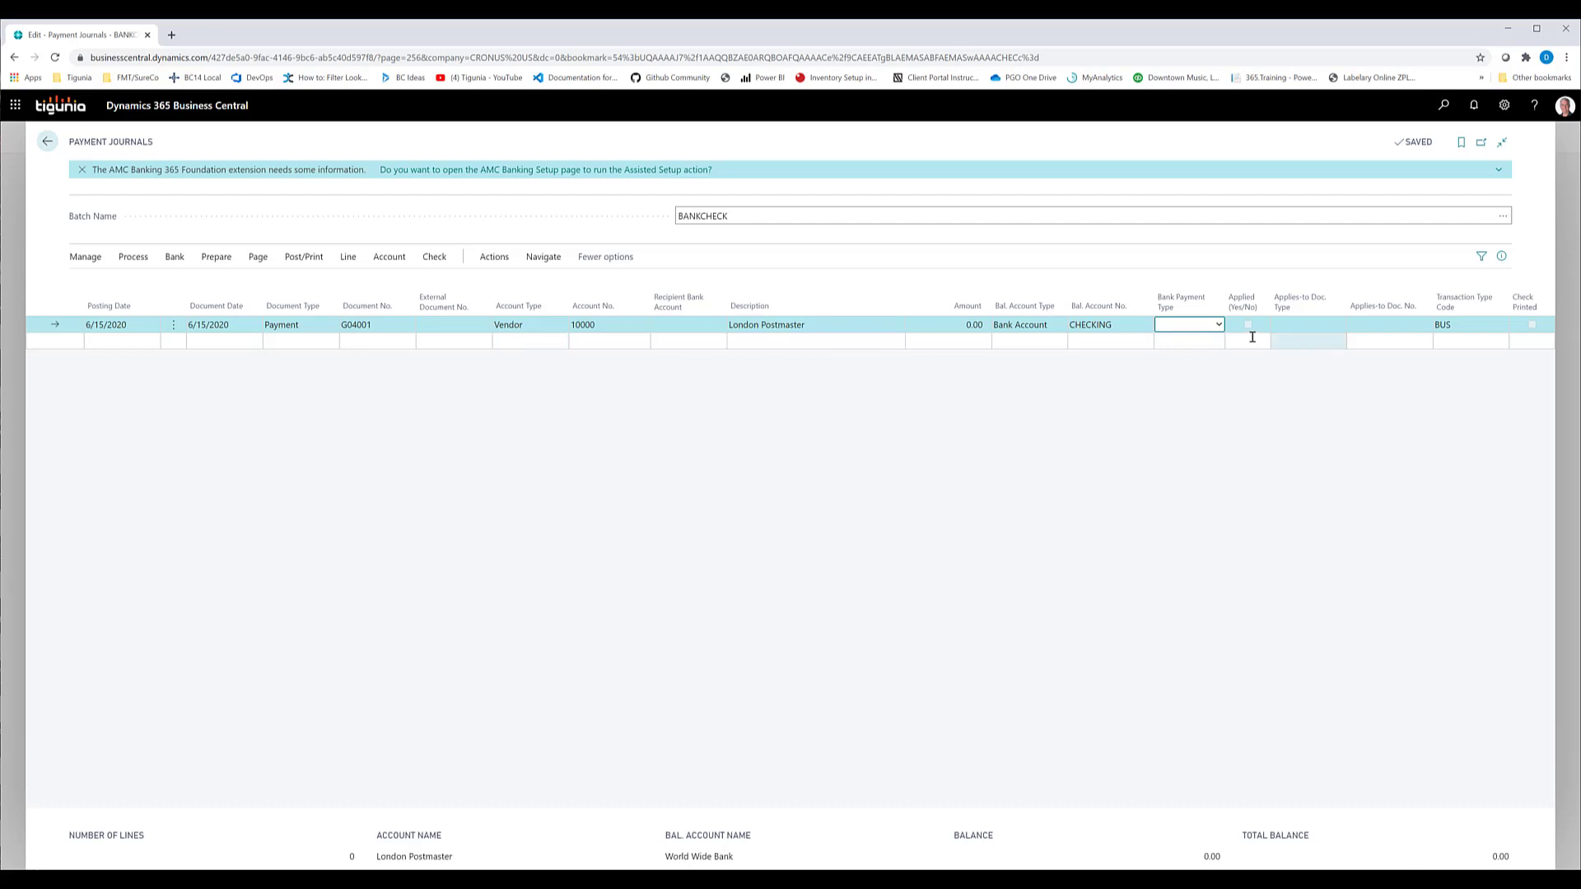
click(1218, 325)
click(1192, 360)
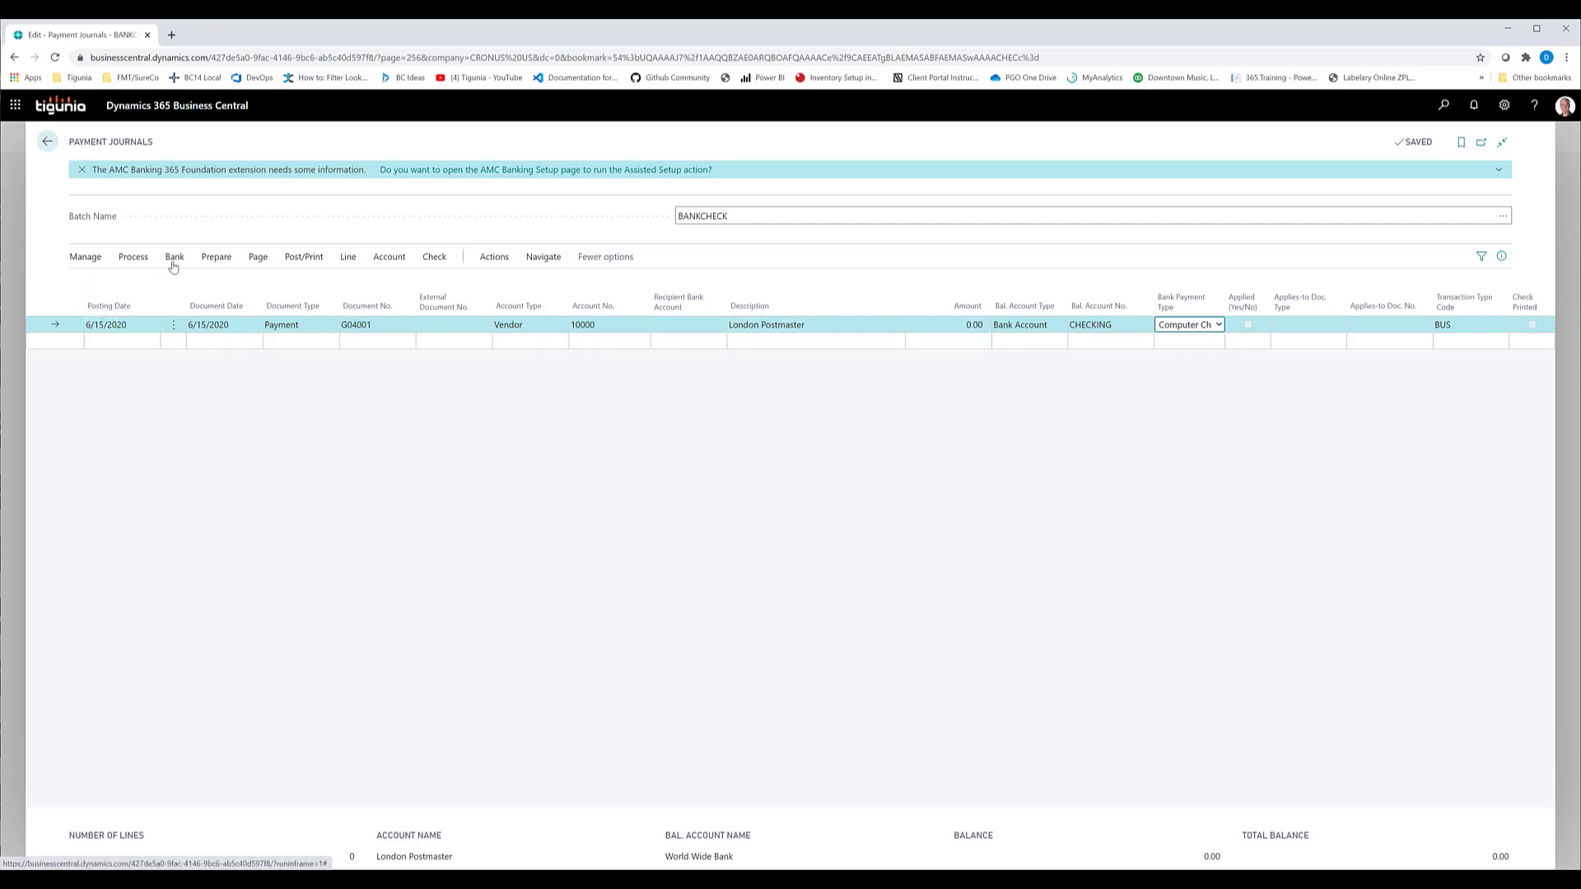
Step: Apply the London Postmaster payment to the vendor's invoices posted 3/18/2016 and 3/26/2016
click(132, 257)
click(115, 284)
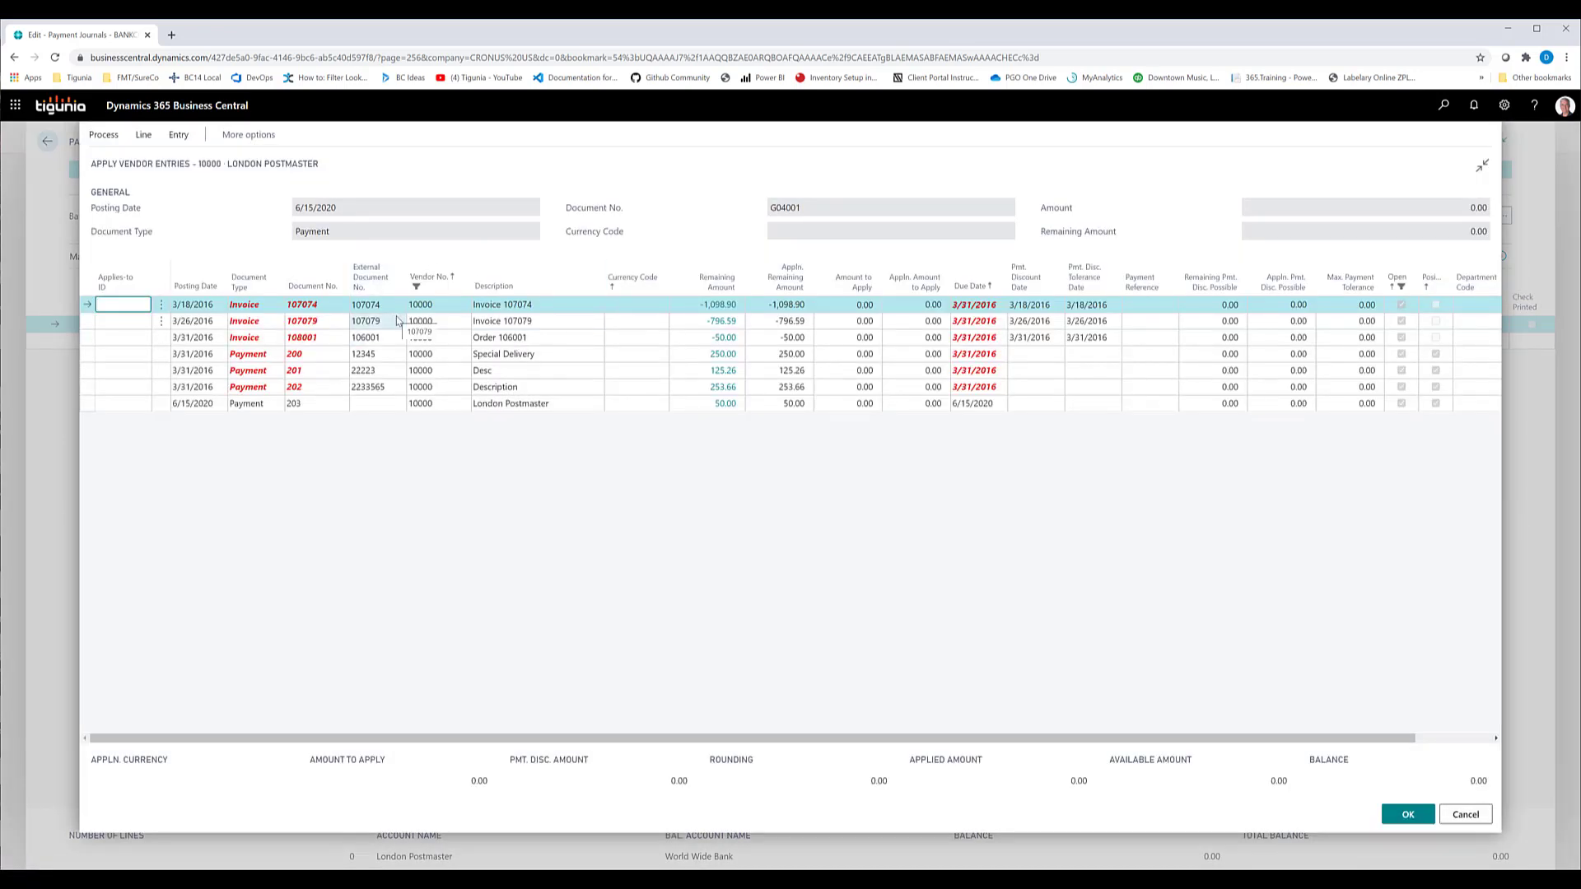
shift+click(145, 321)
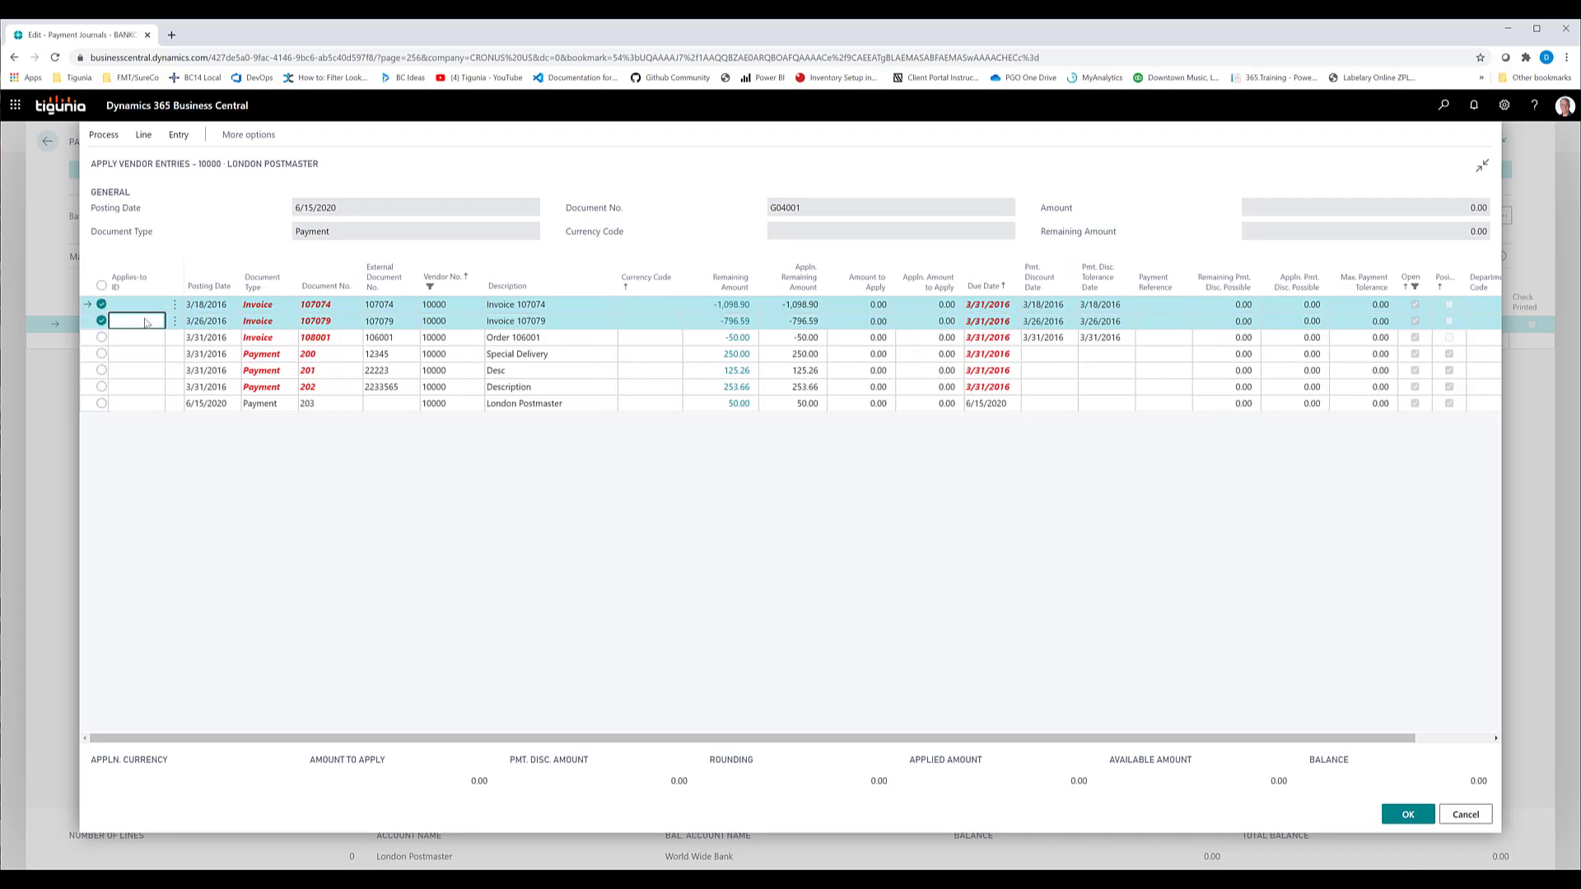
click(106, 138)
click(132, 159)
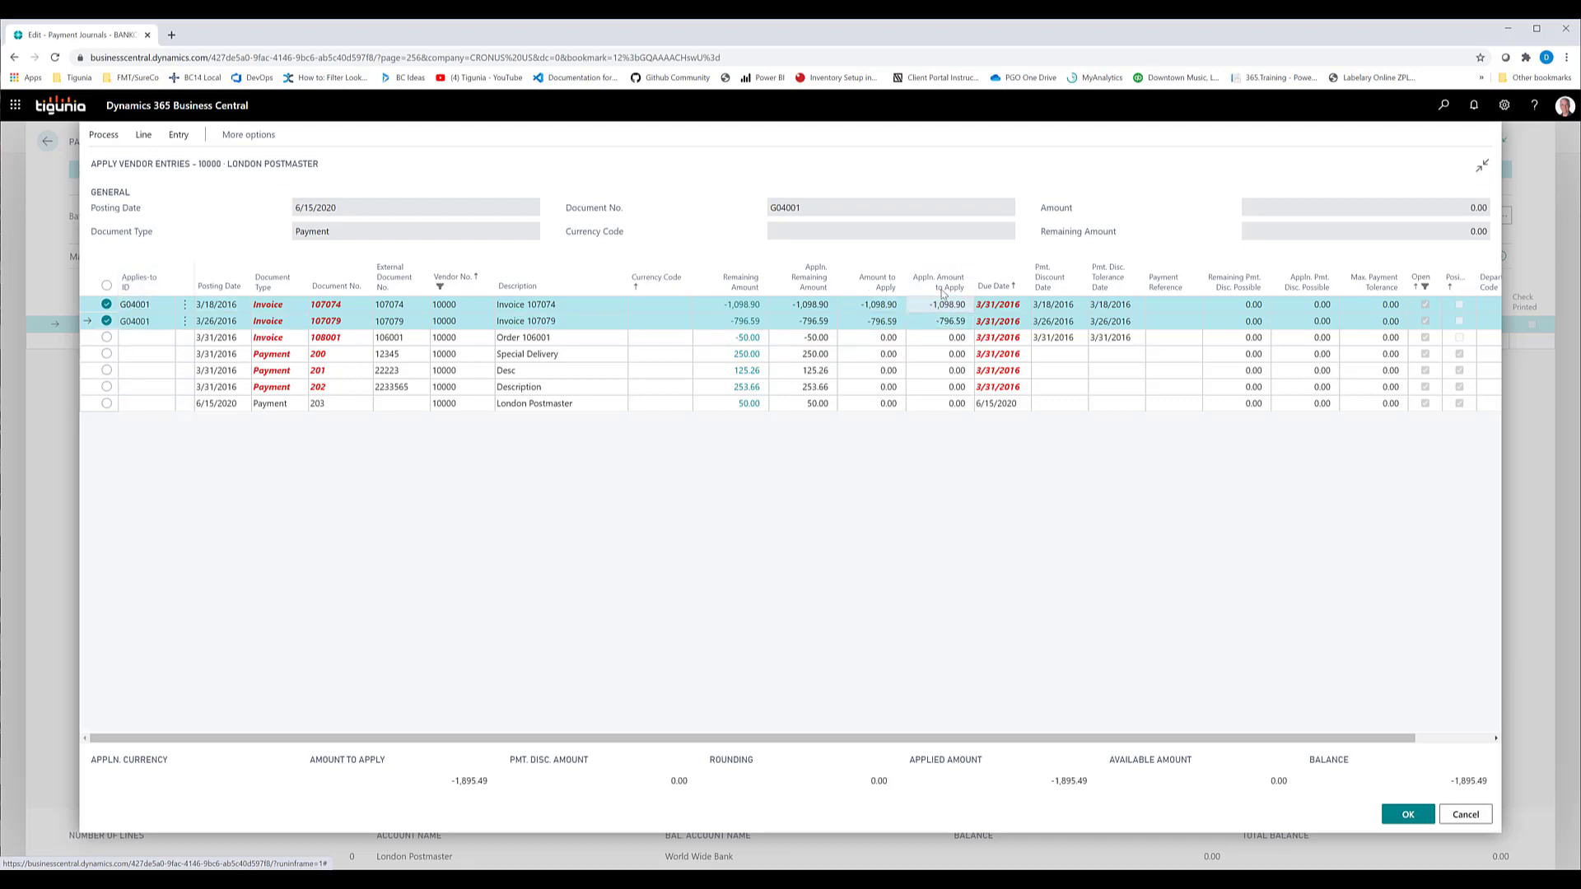
click(1413, 819)
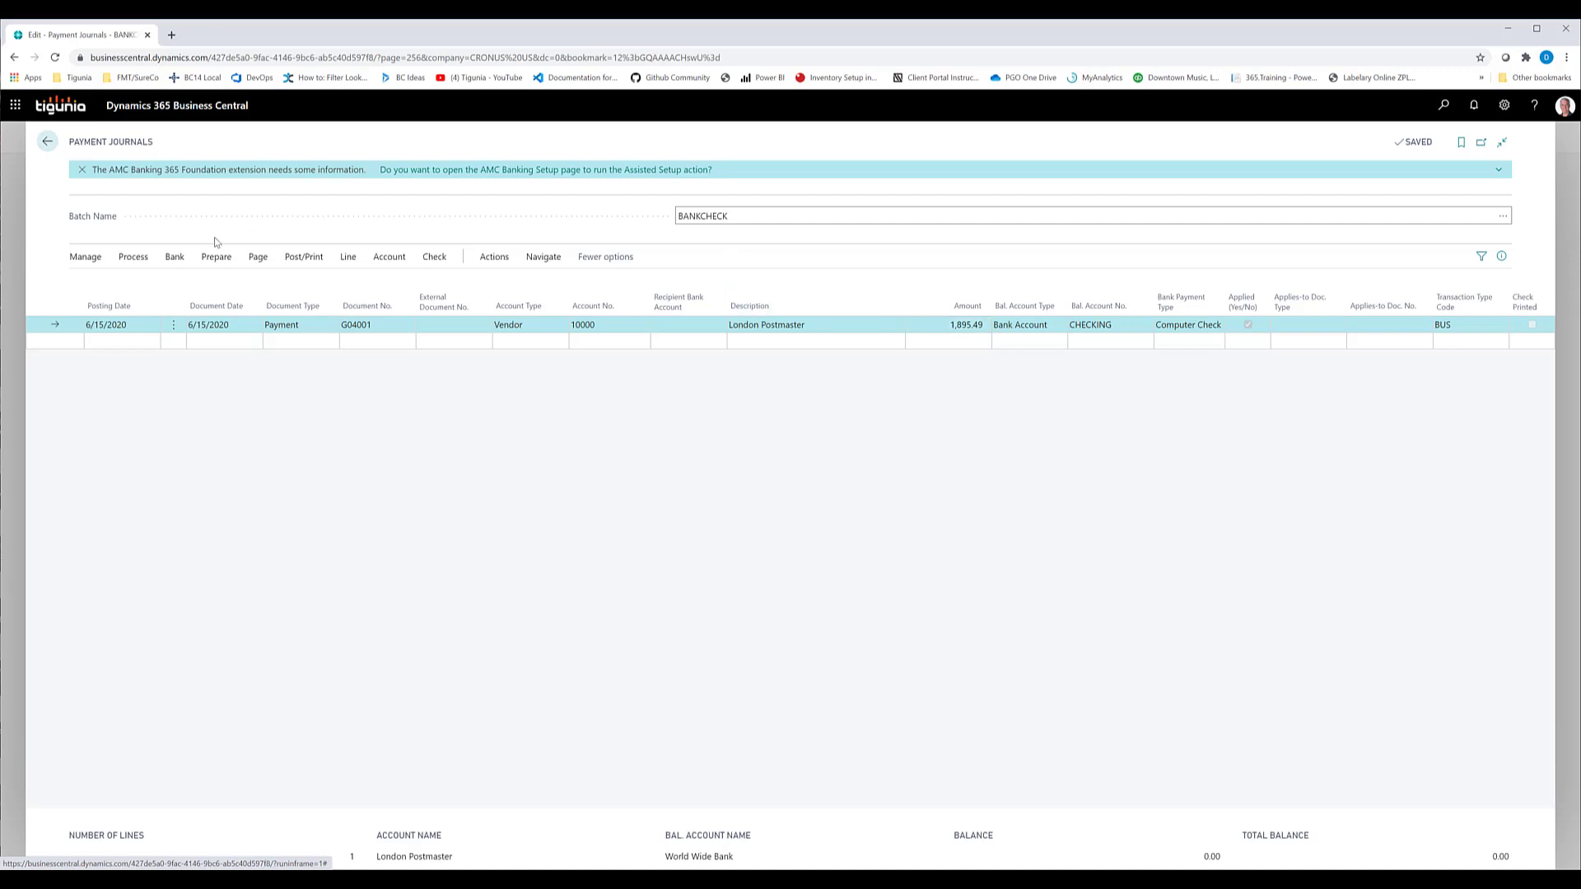
Step: Delete the London Postmaster payment line from the BANKCHECK journal
click(174, 327)
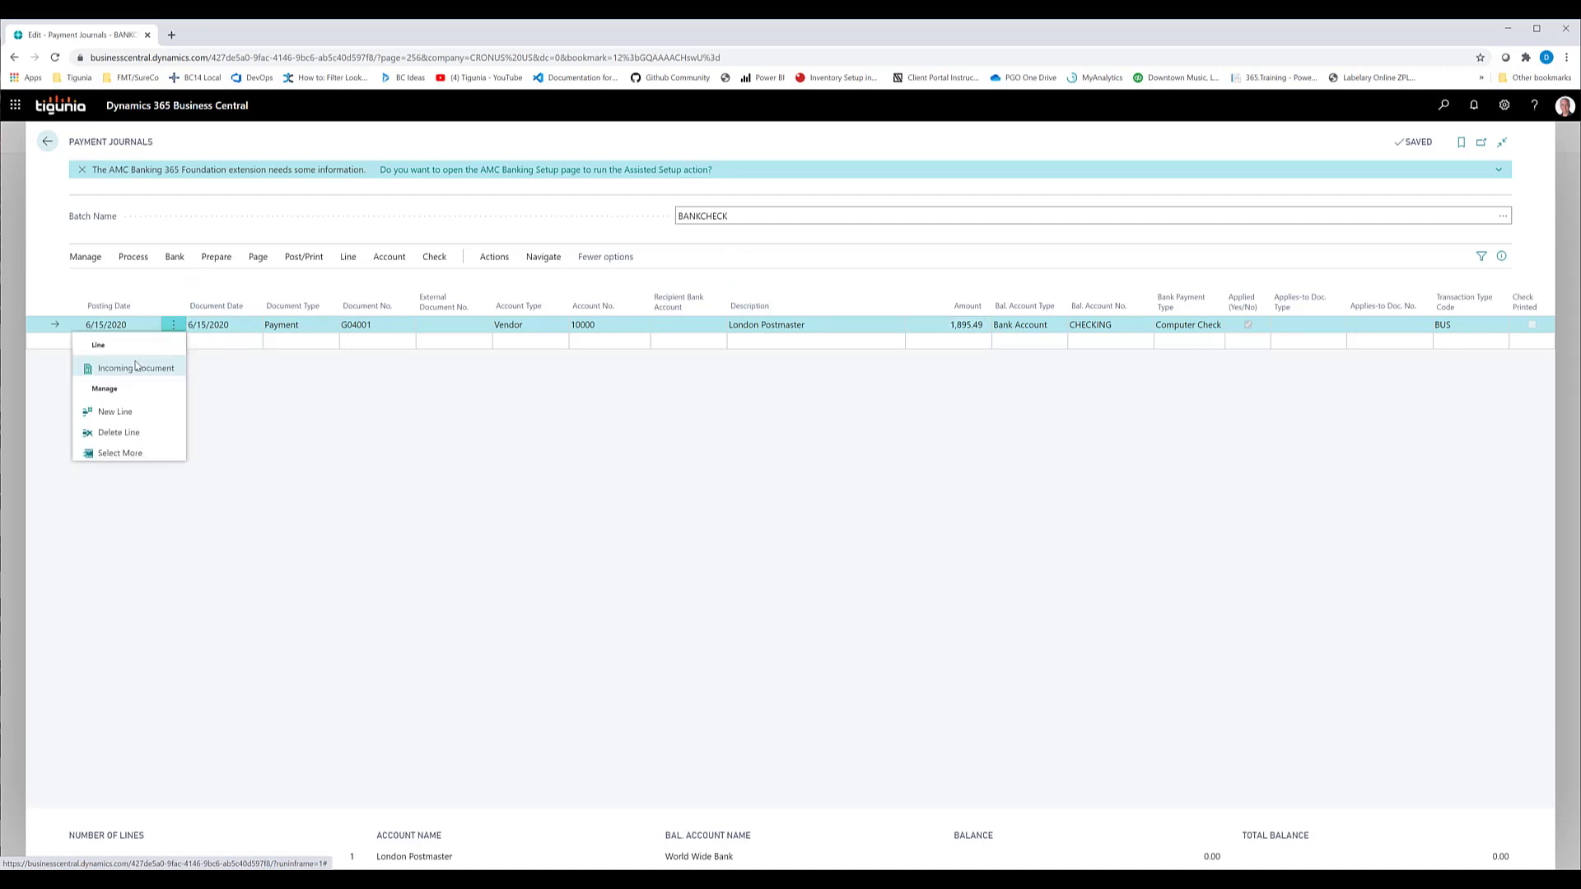
click(130, 433)
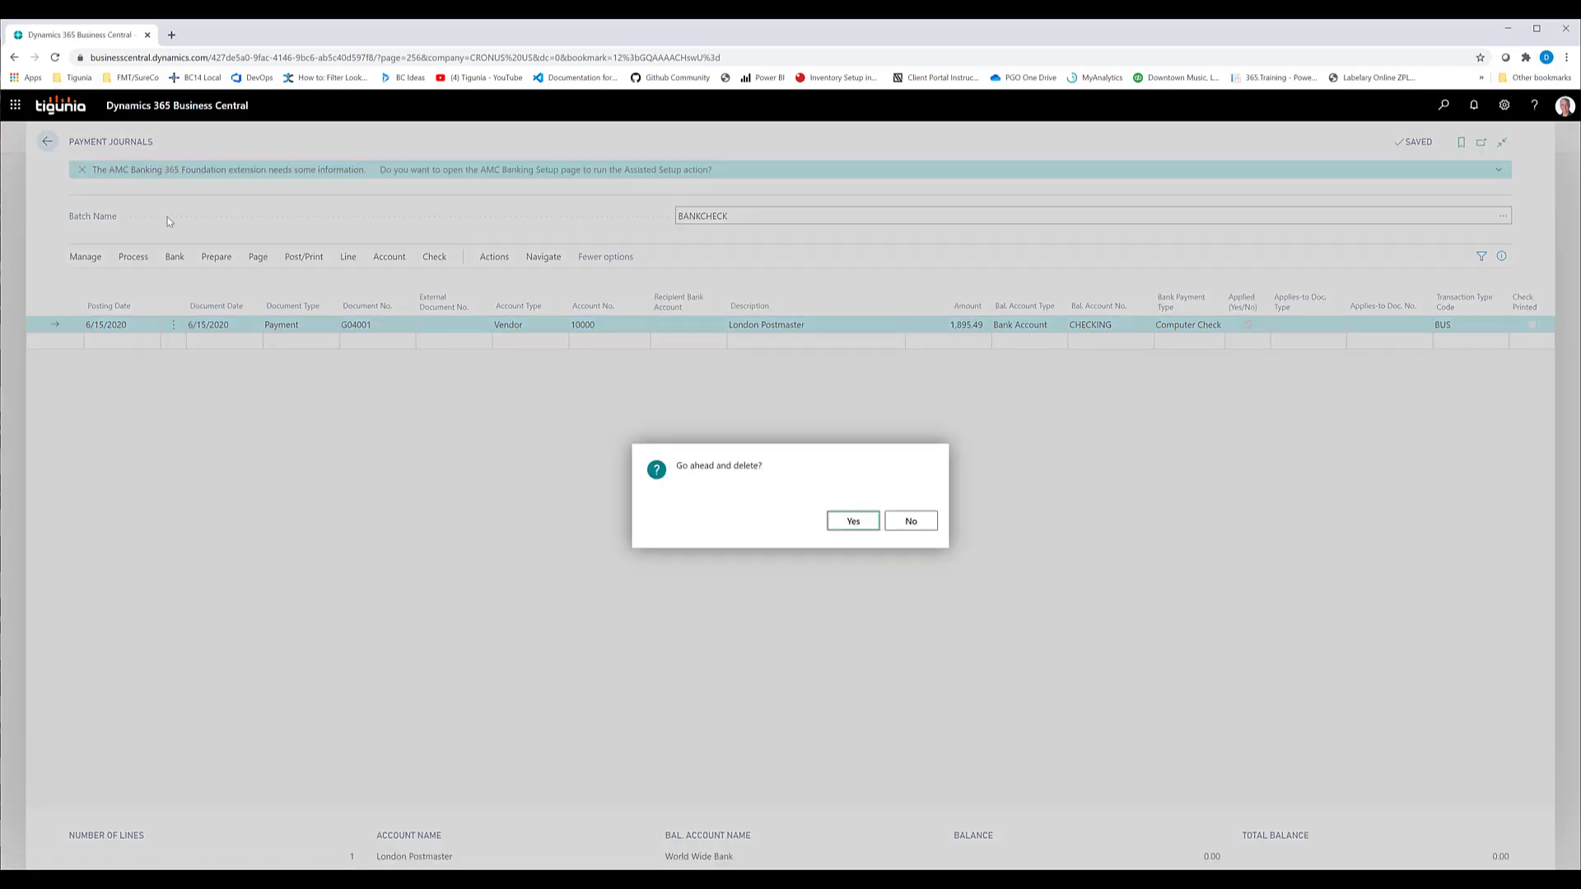
click(842, 527)
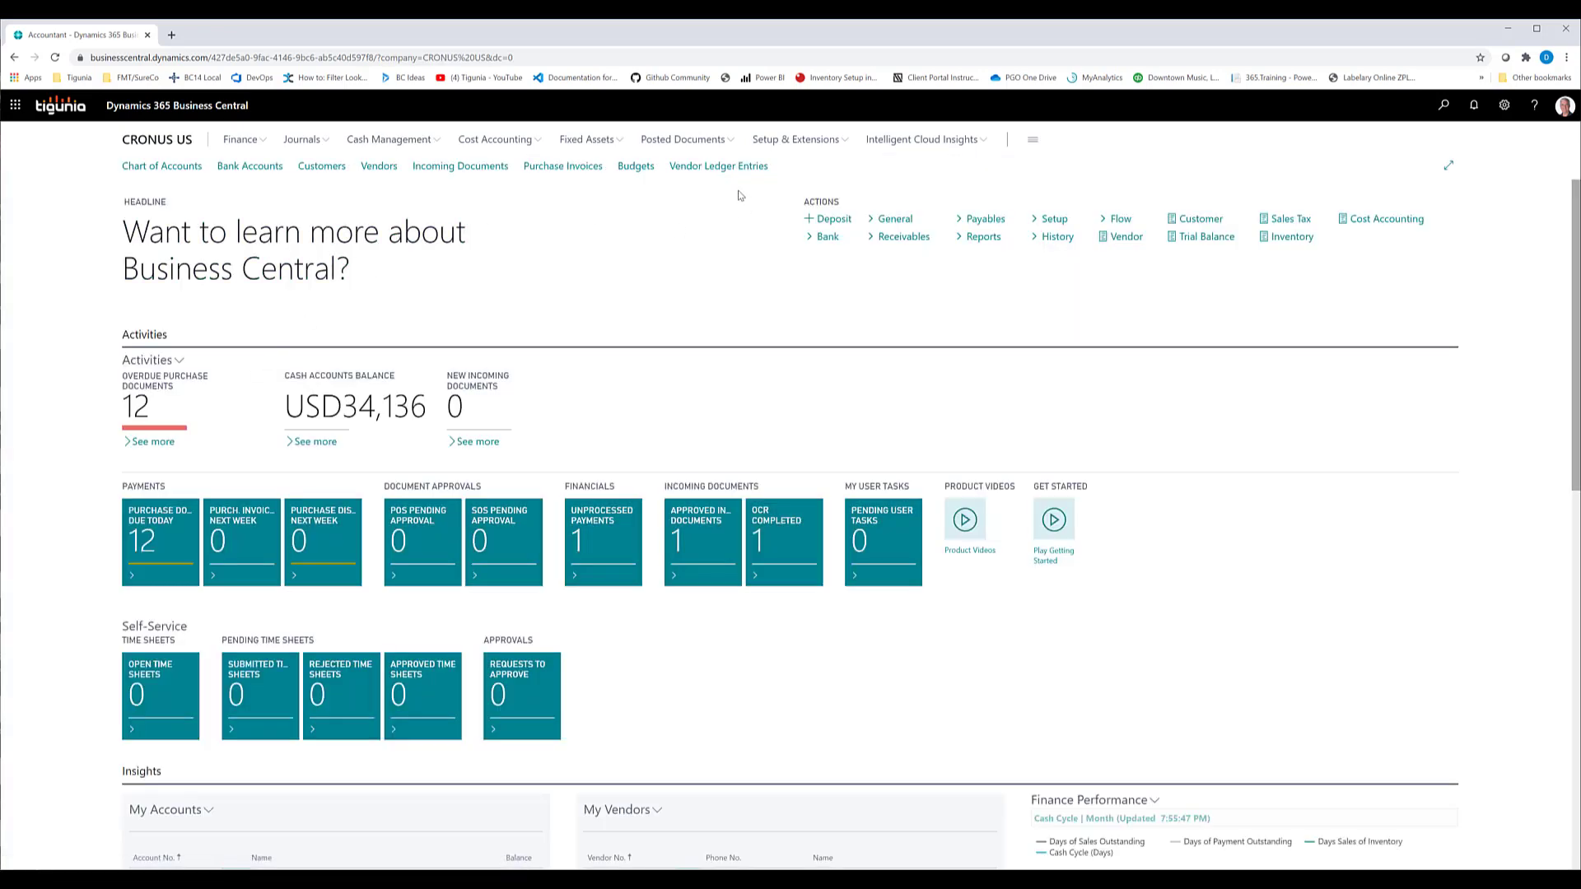
Step: Show the vendor ledger entries in the Open Inv/CM view
click(718, 168)
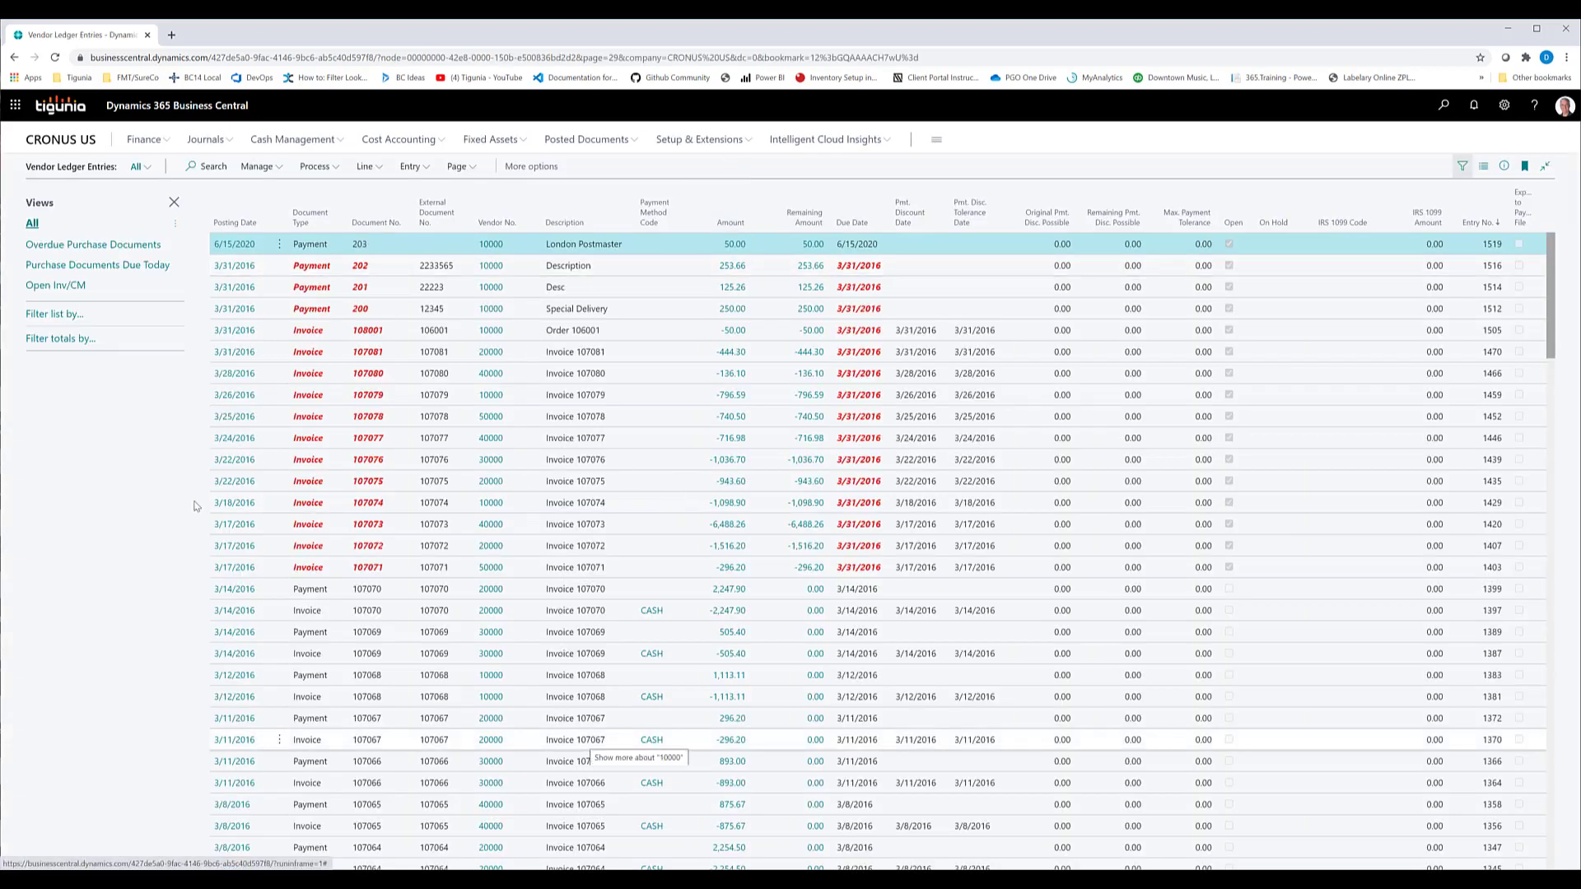
click(49, 288)
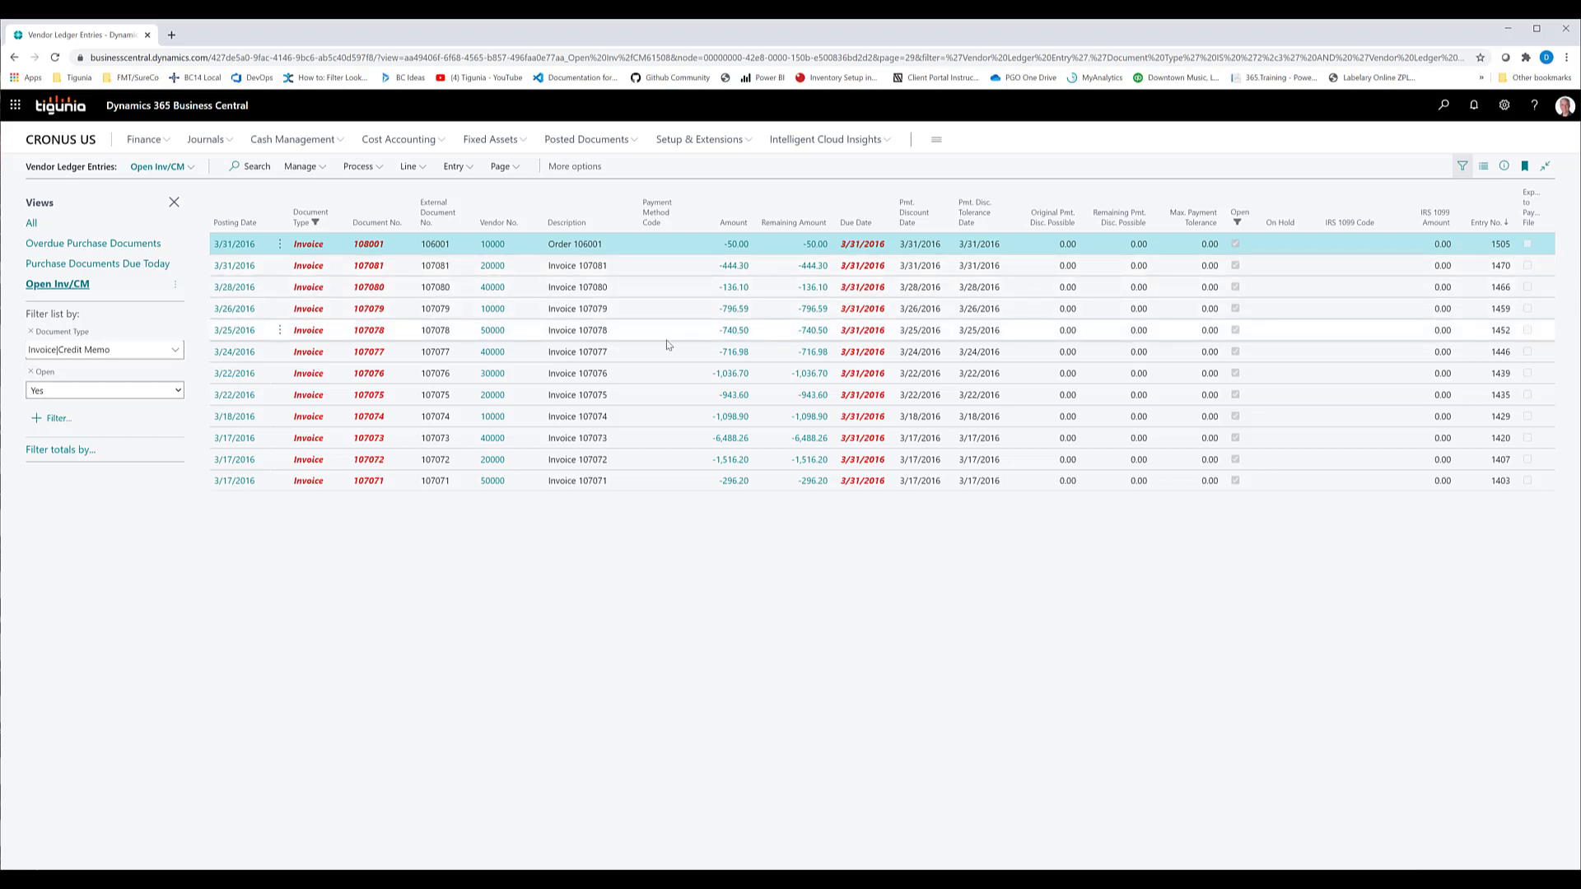
Step: Create payments for invoices 107081 through 107072 in the BANKCHECK batch, dated 6/15/2020, starting at document G04001, from CHECKING with payment type Computer Check
click(624, 274)
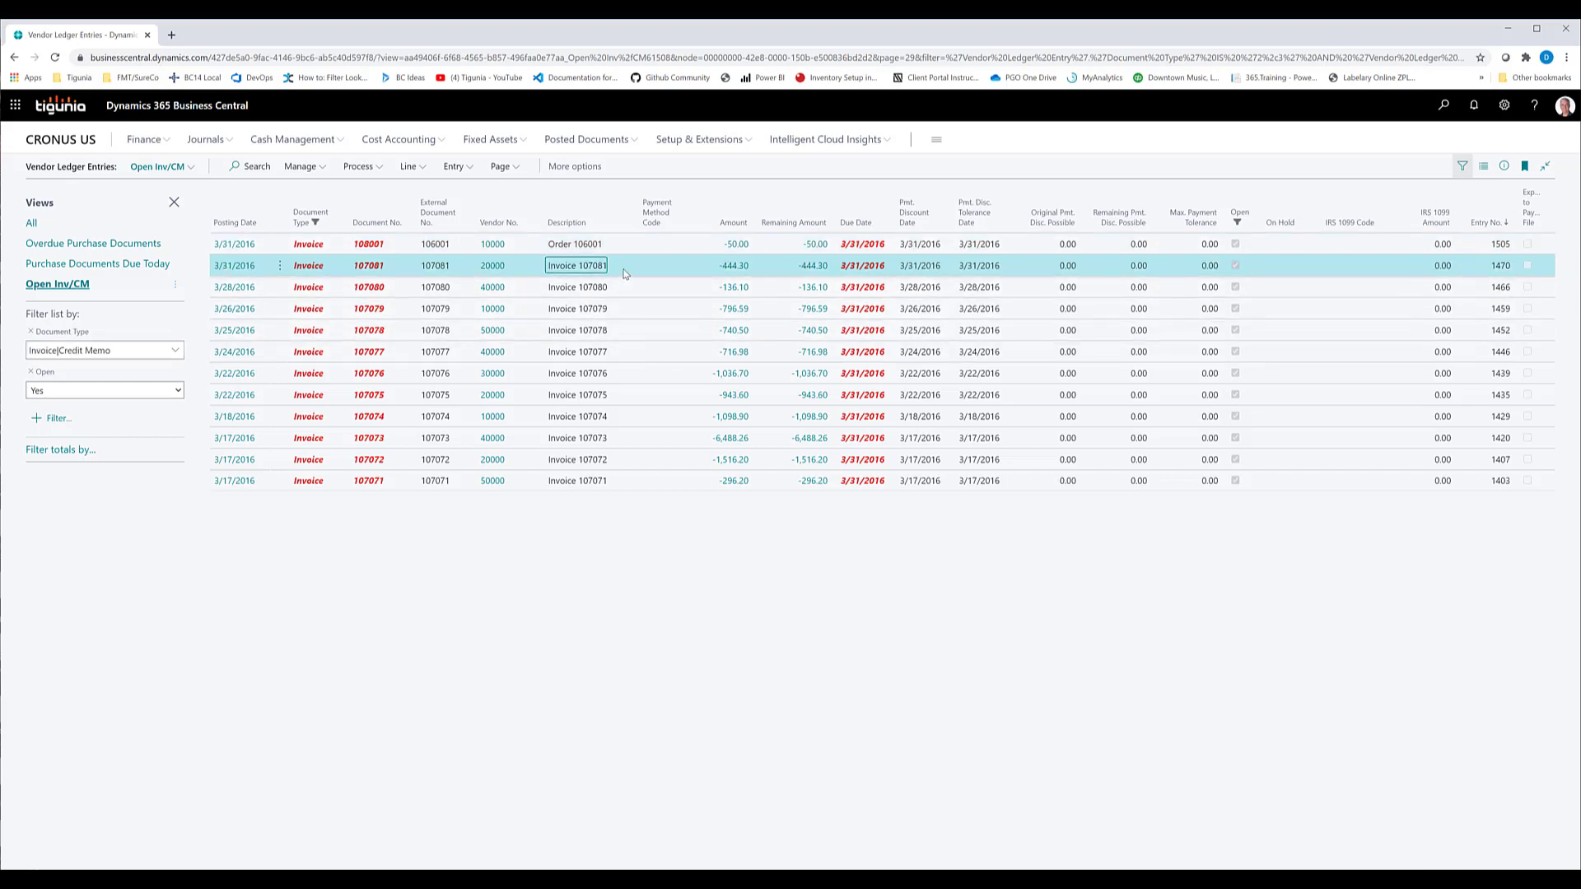
key(shift+Down)
key(shift+Down)
key(shift+Down)
key(shift+Down)
key(shift+Down)
key(shift+Down)
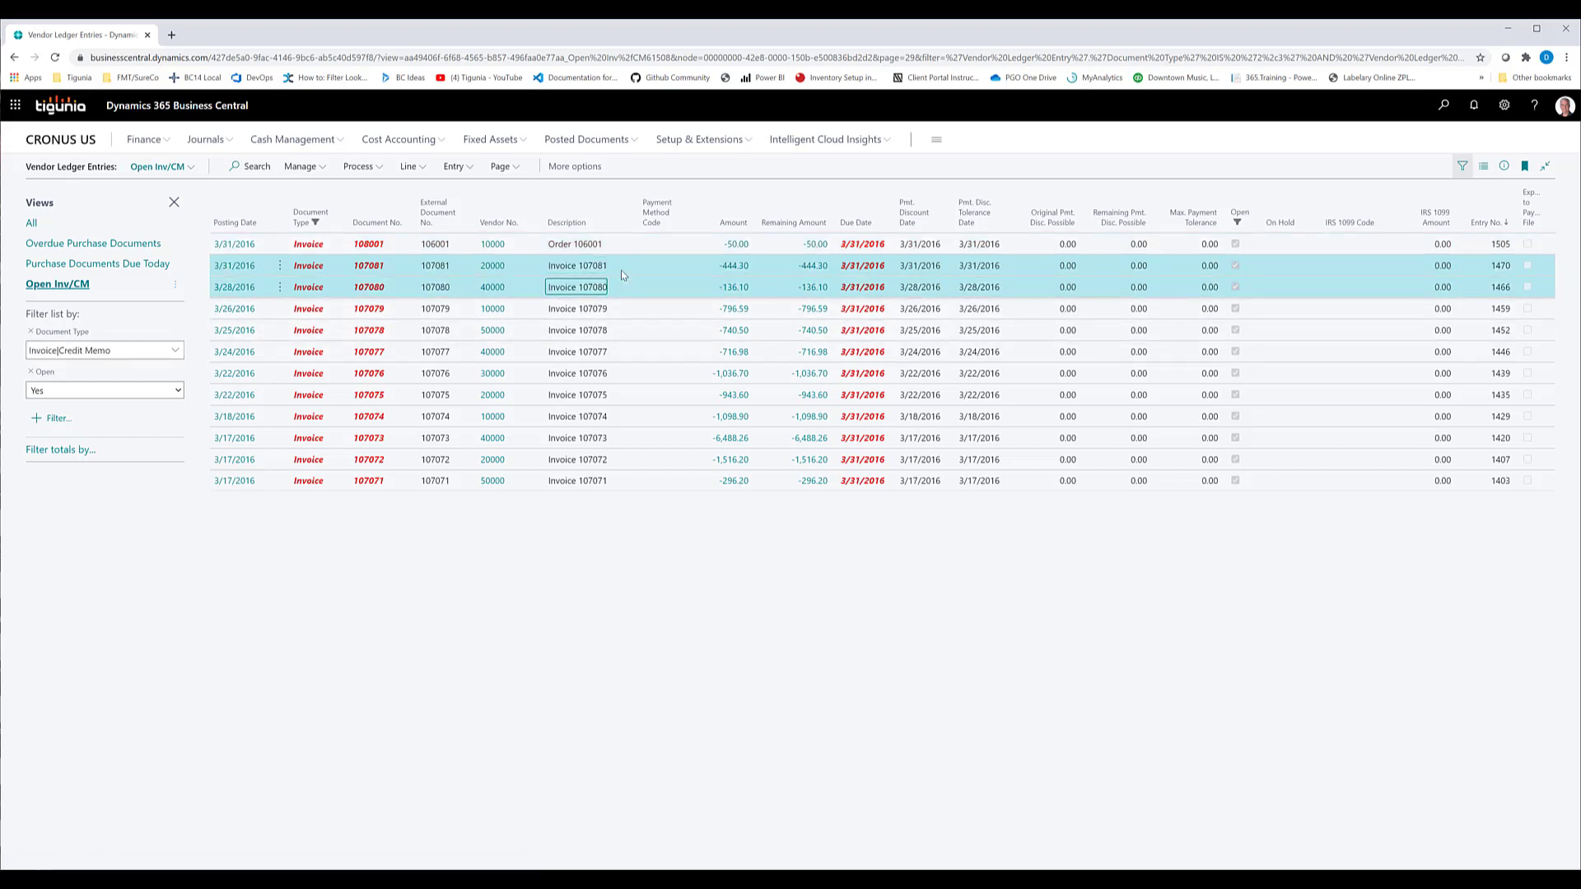
key(shift+Down)
key(shift+Down)
key(shift+Down)
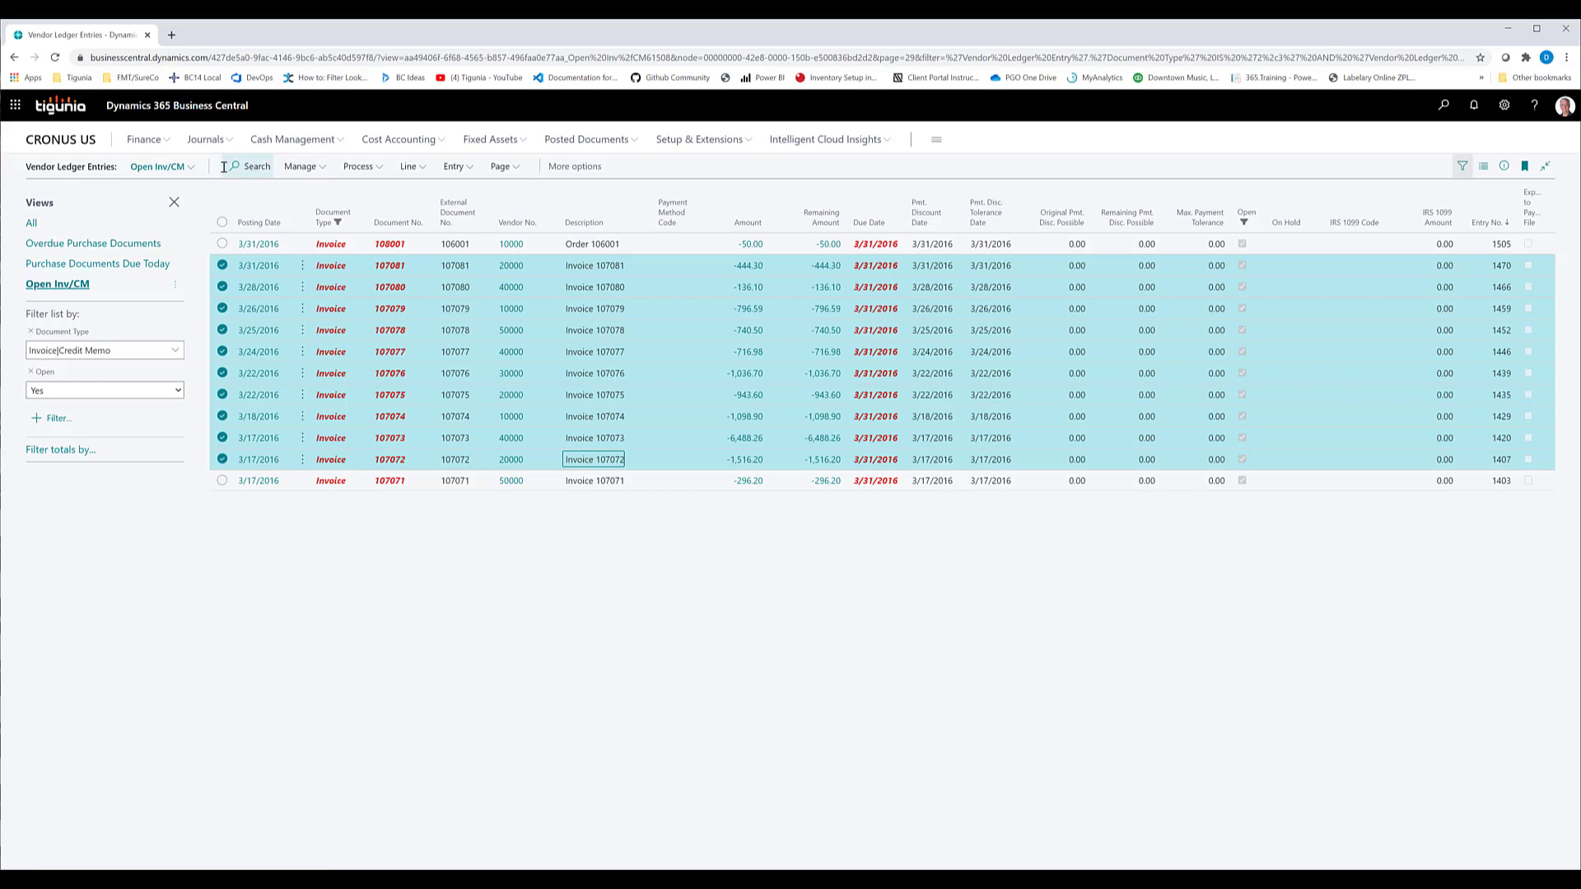
click(357, 168)
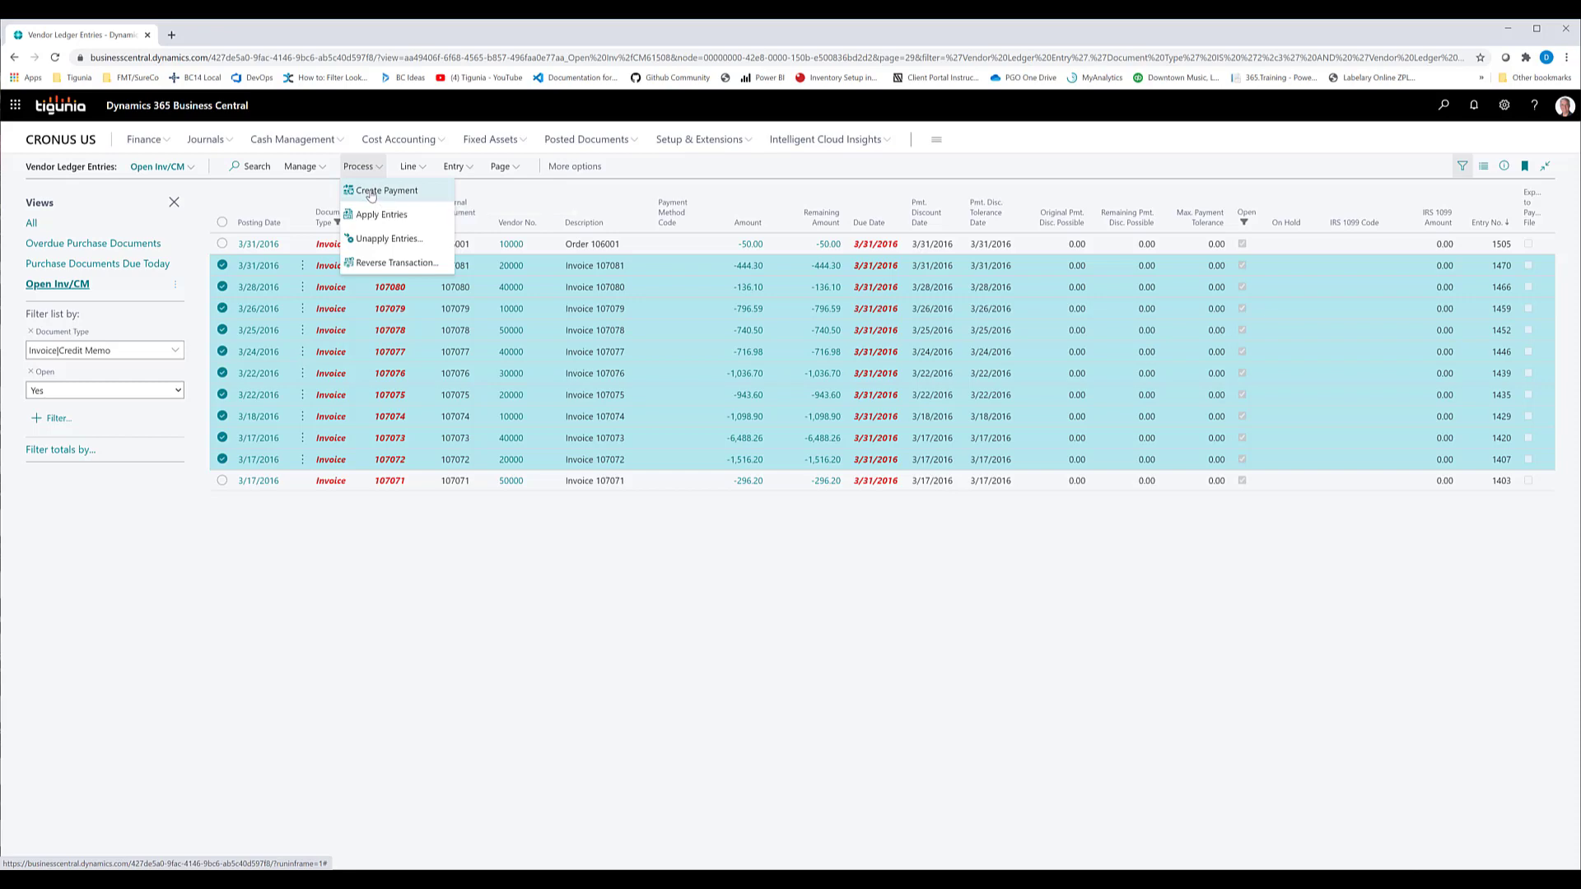
click(371, 191)
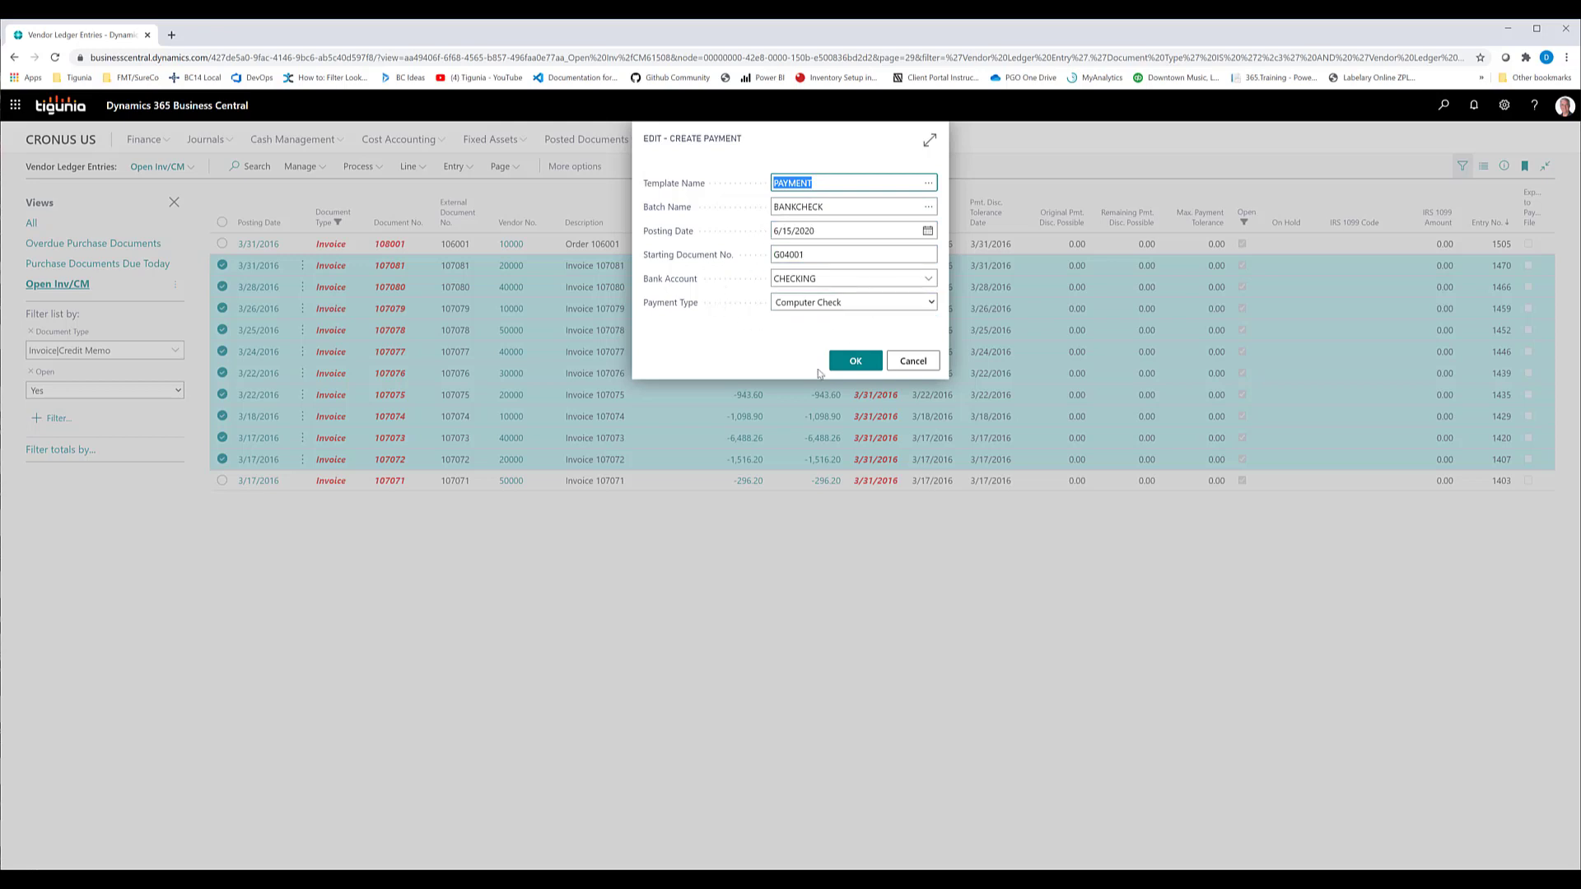
click(855, 363)
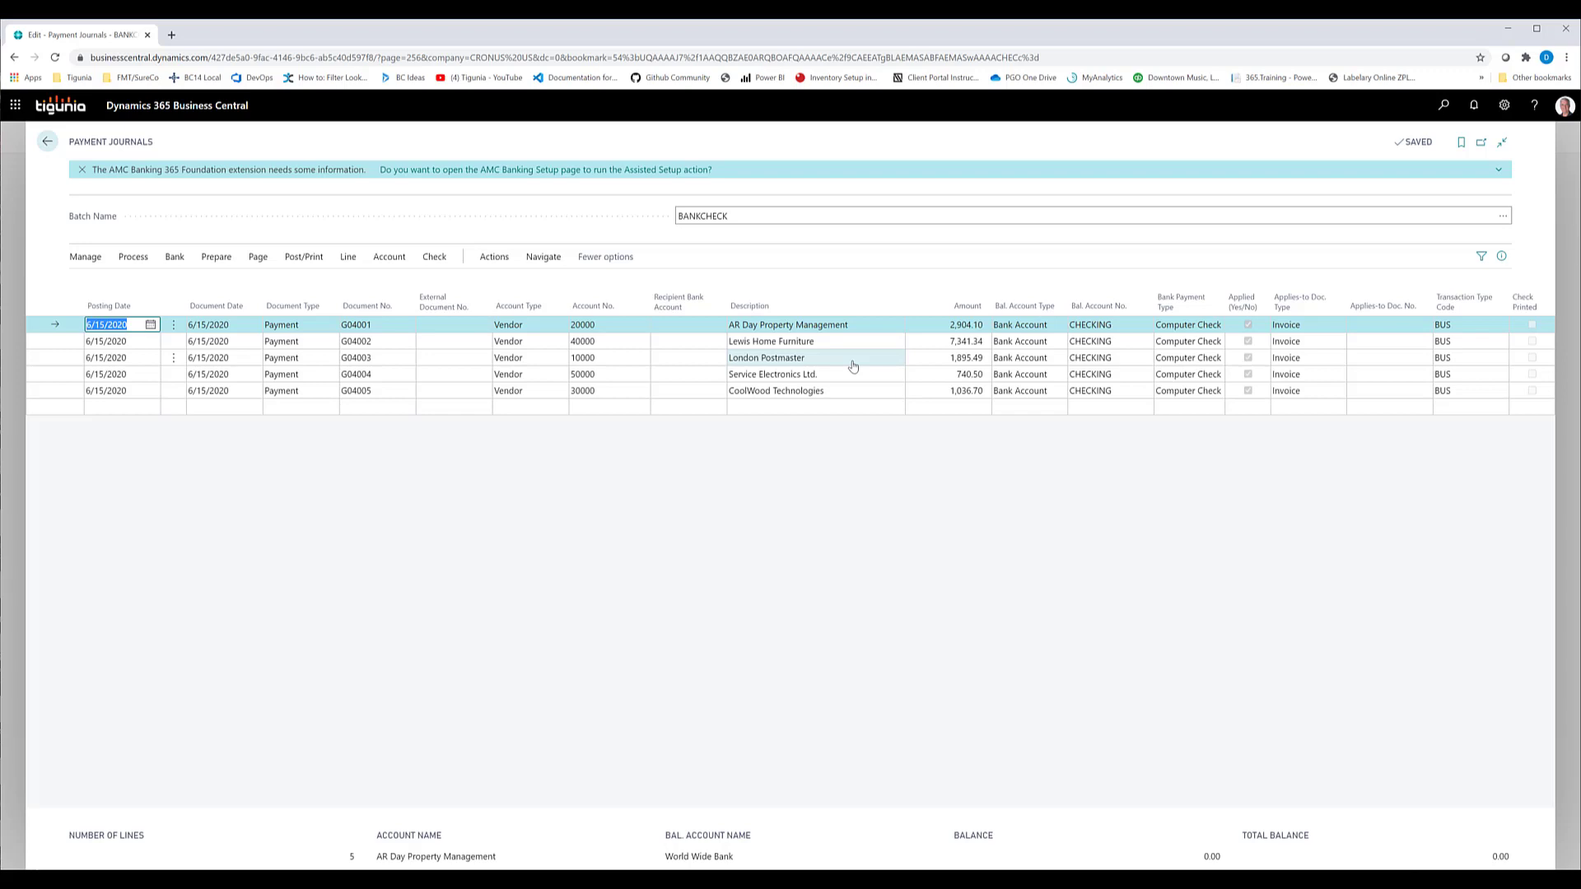
Step: Review the vendor entries applied to the AR Day Property Management payment line and close them without changes
click(798, 326)
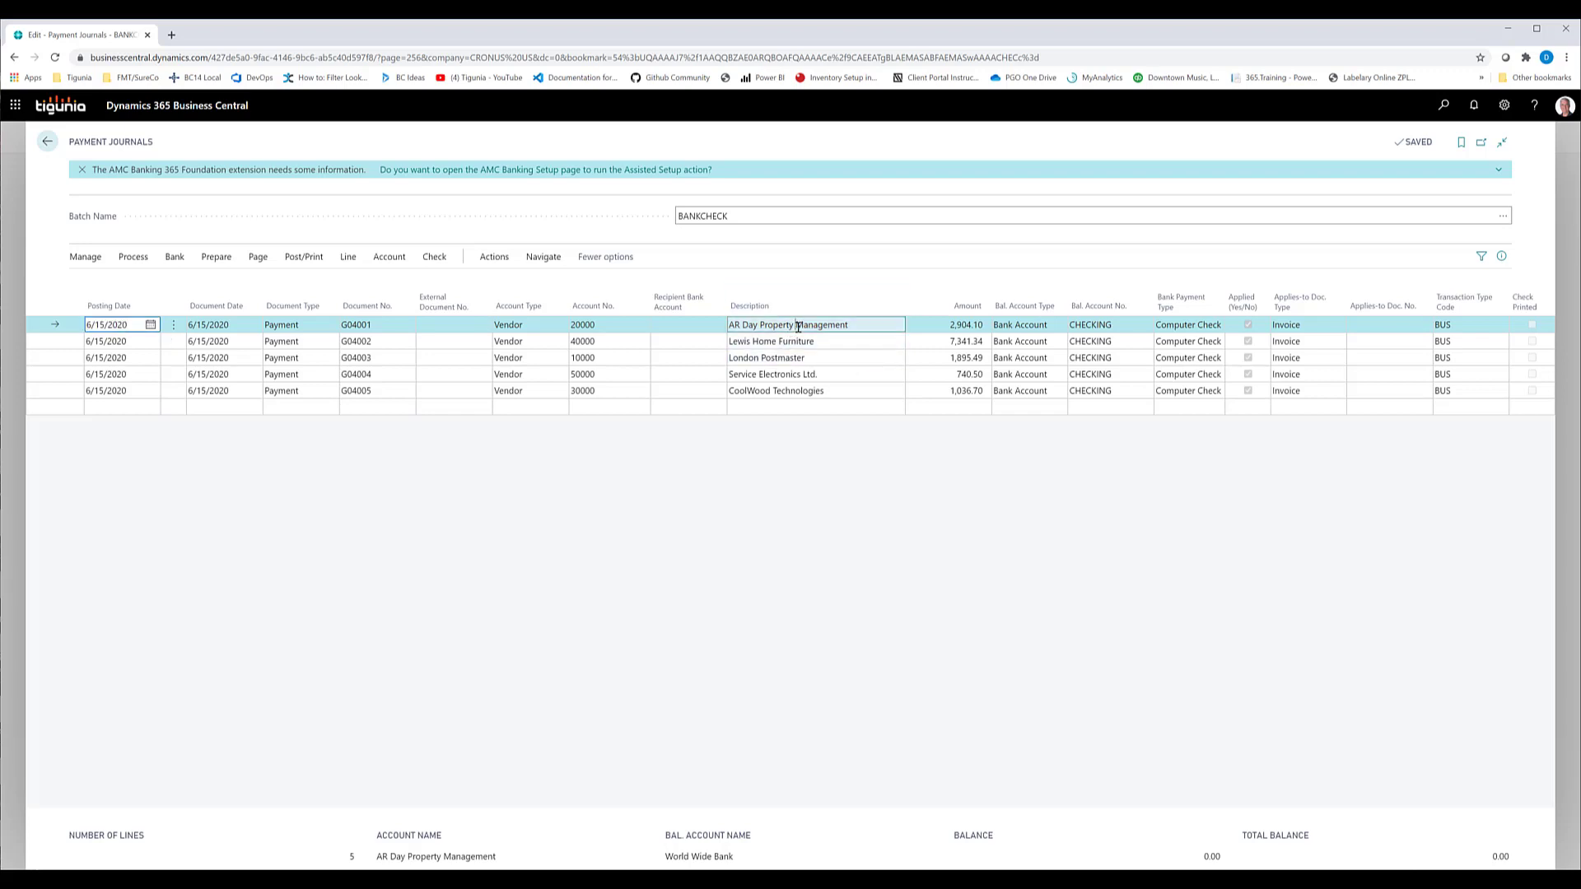
click(130, 262)
click(109, 286)
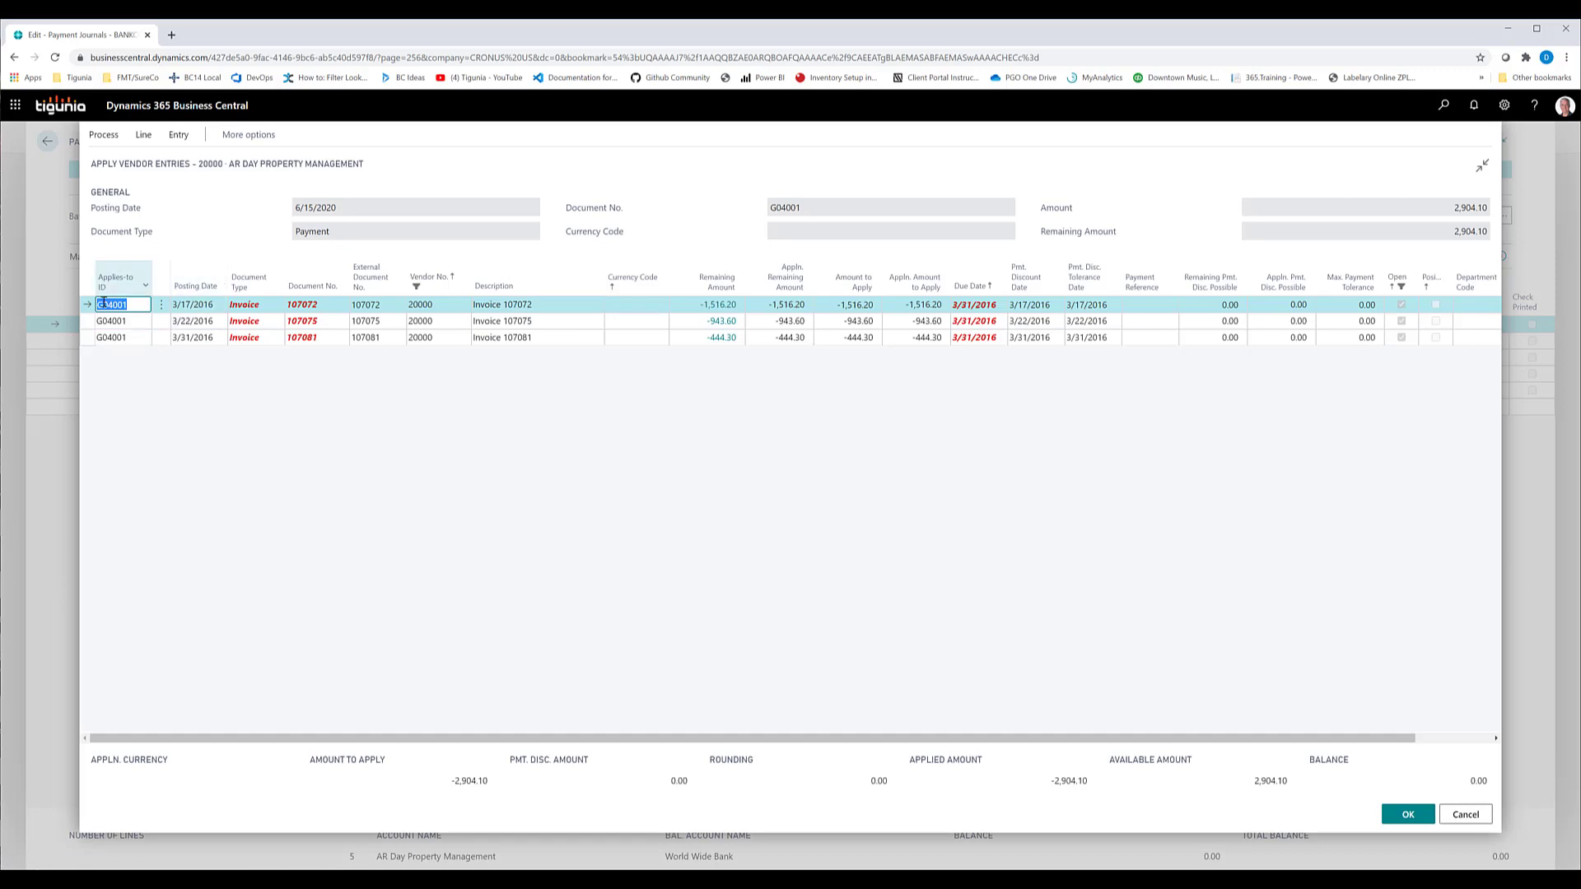
click(1466, 820)
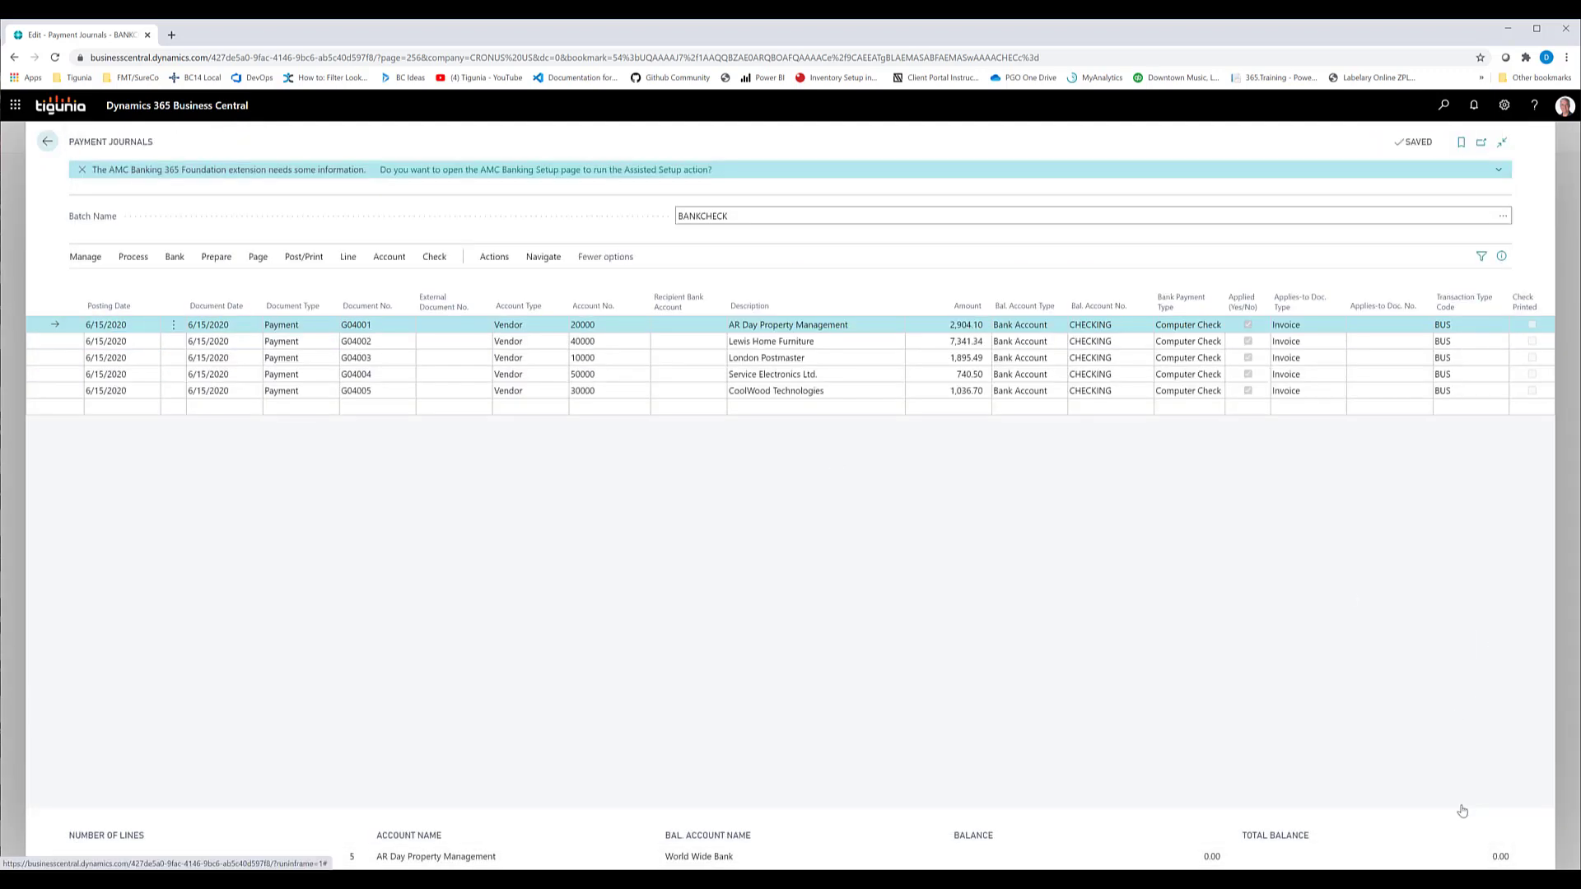